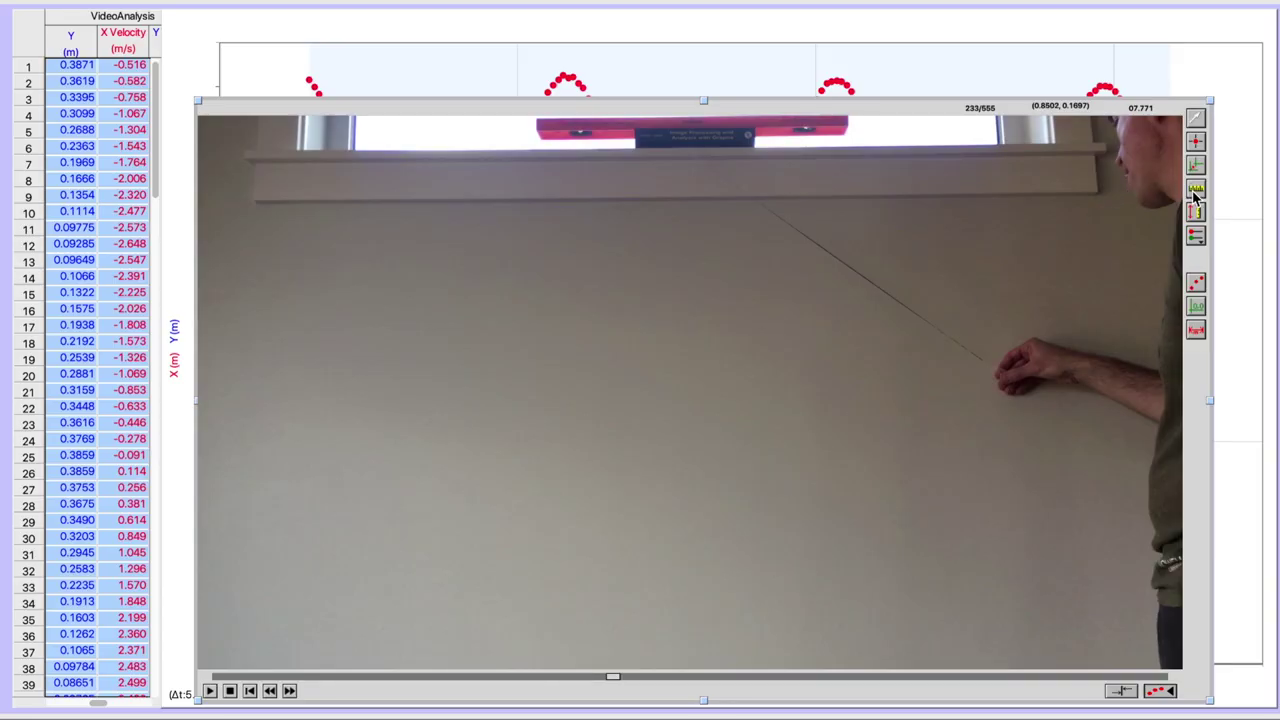
Calibrate the movie so the ruler's length measures 0.61 m, then step forward one frame
left_click(1199, 195)
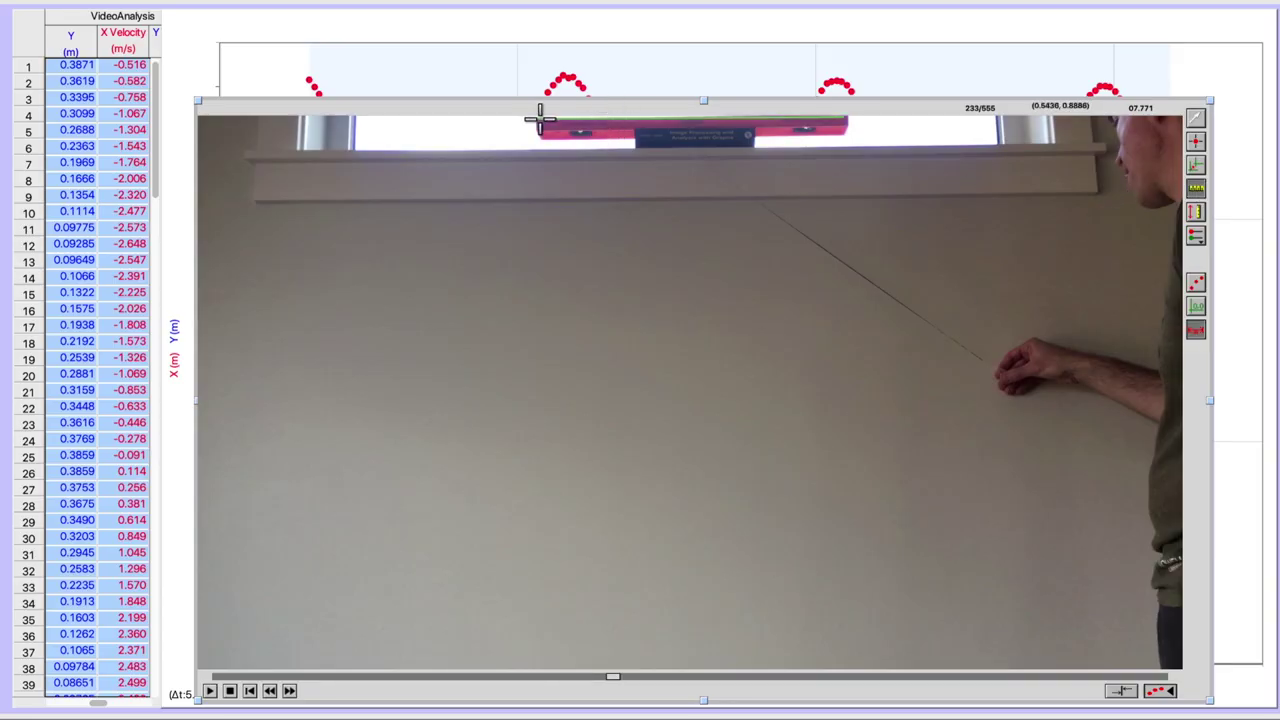
left_click_drag(538, 118, 846, 118)
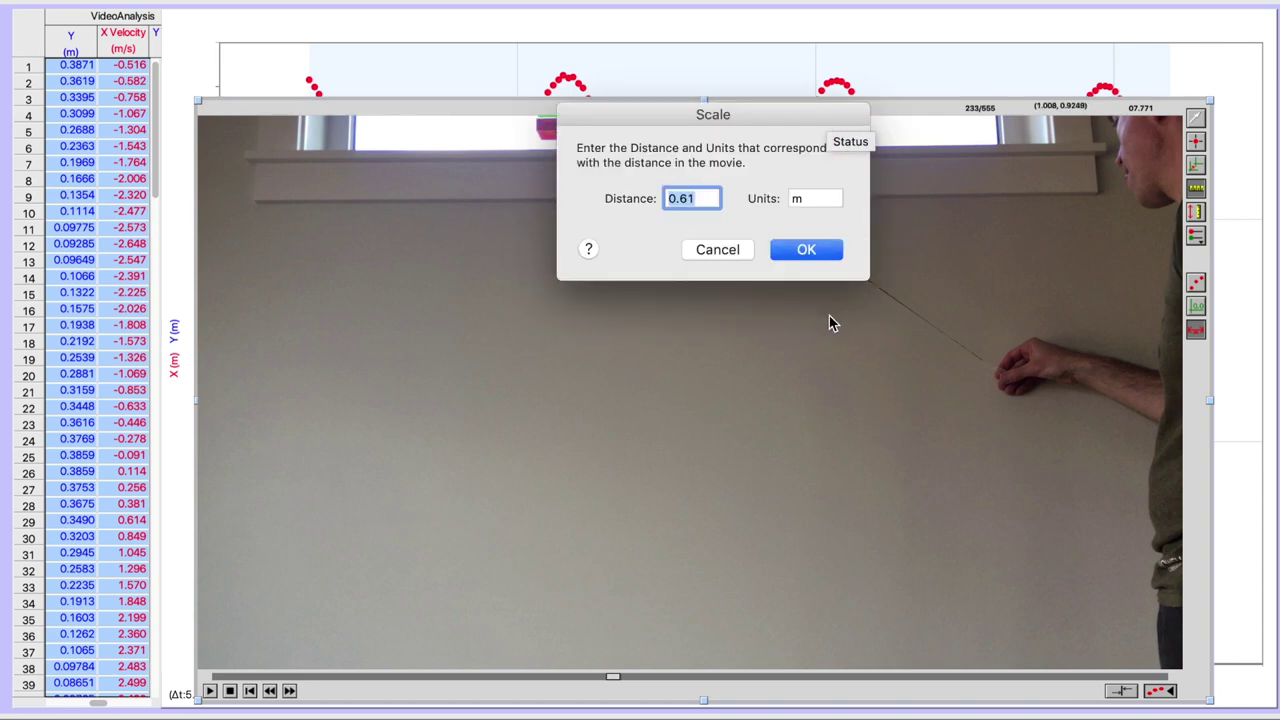
left_click(805, 250)
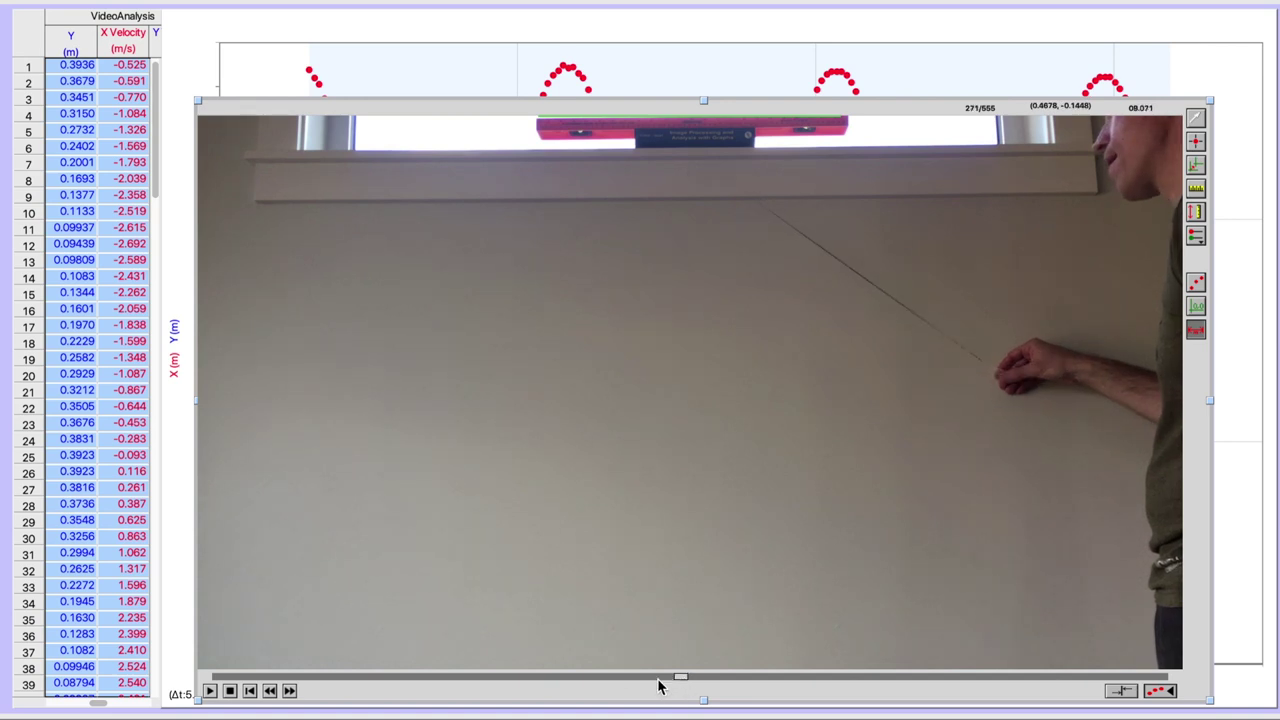
left_click(269, 690)
Place the coordinate origin on the pendulum bob in the frame where it hangs straight
left_click(269, 691)
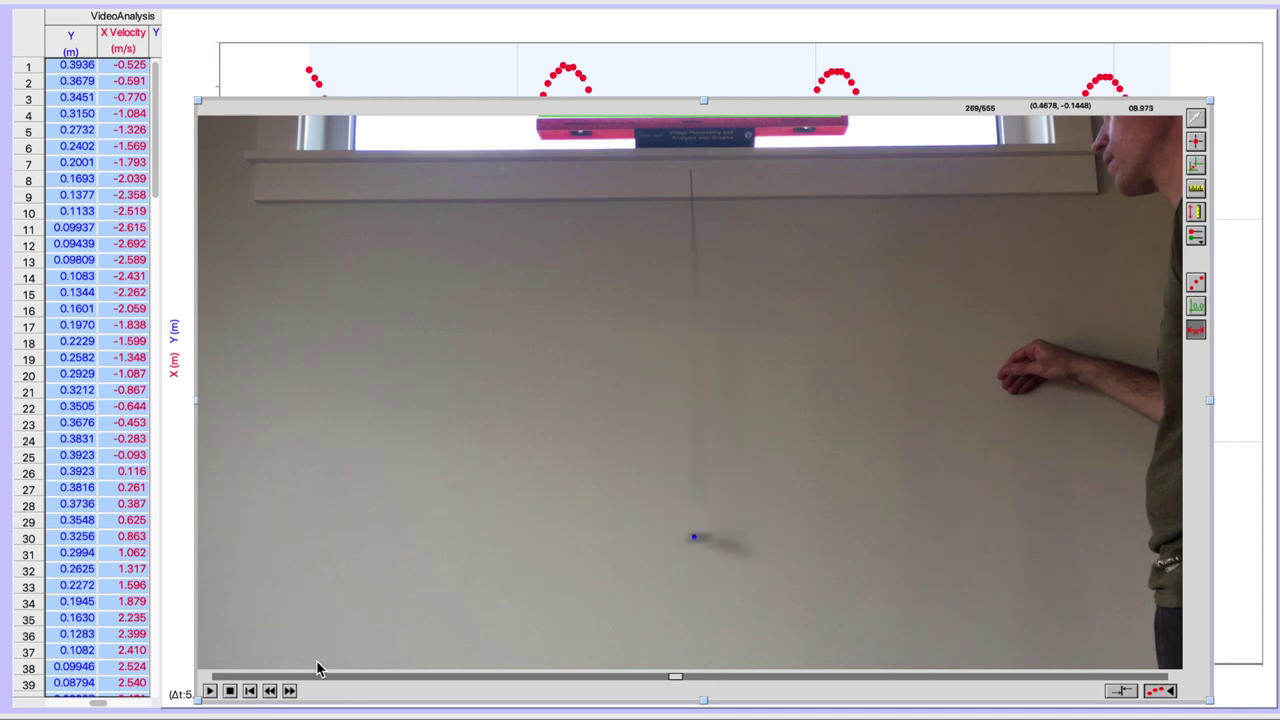
left_click(1200, 310)
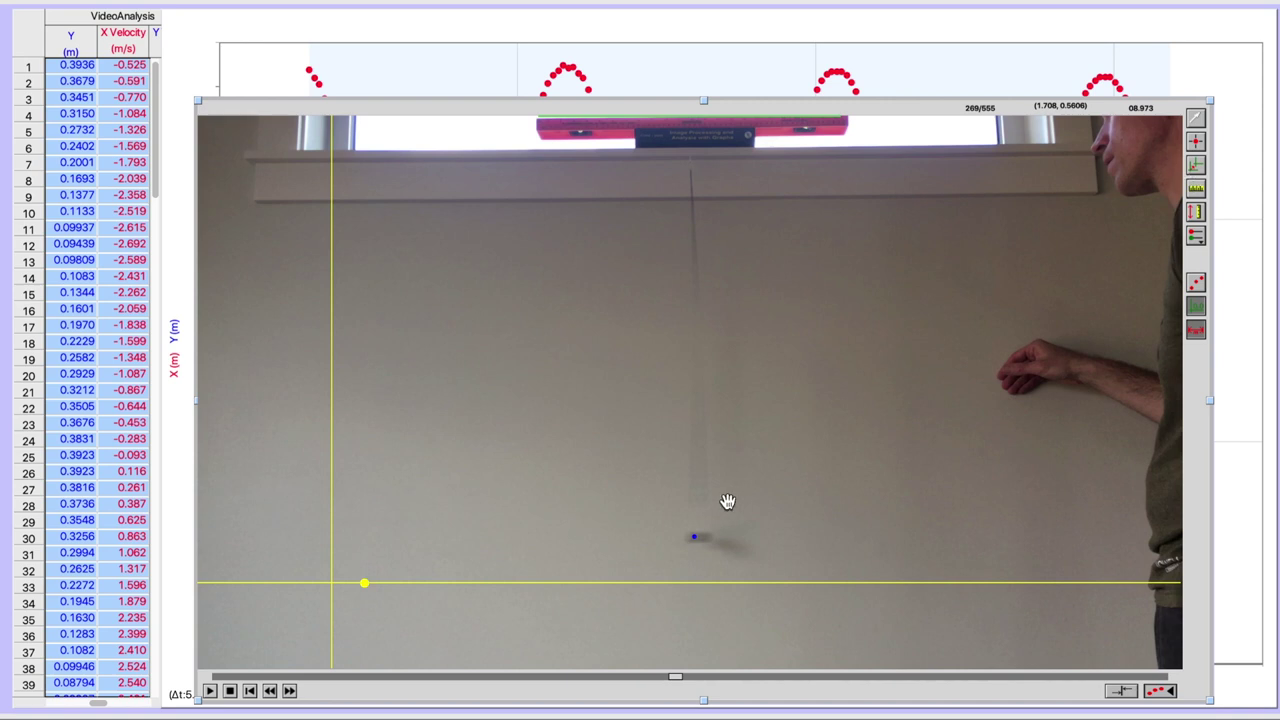
left_click(695, 539)
left_click(700, 543)
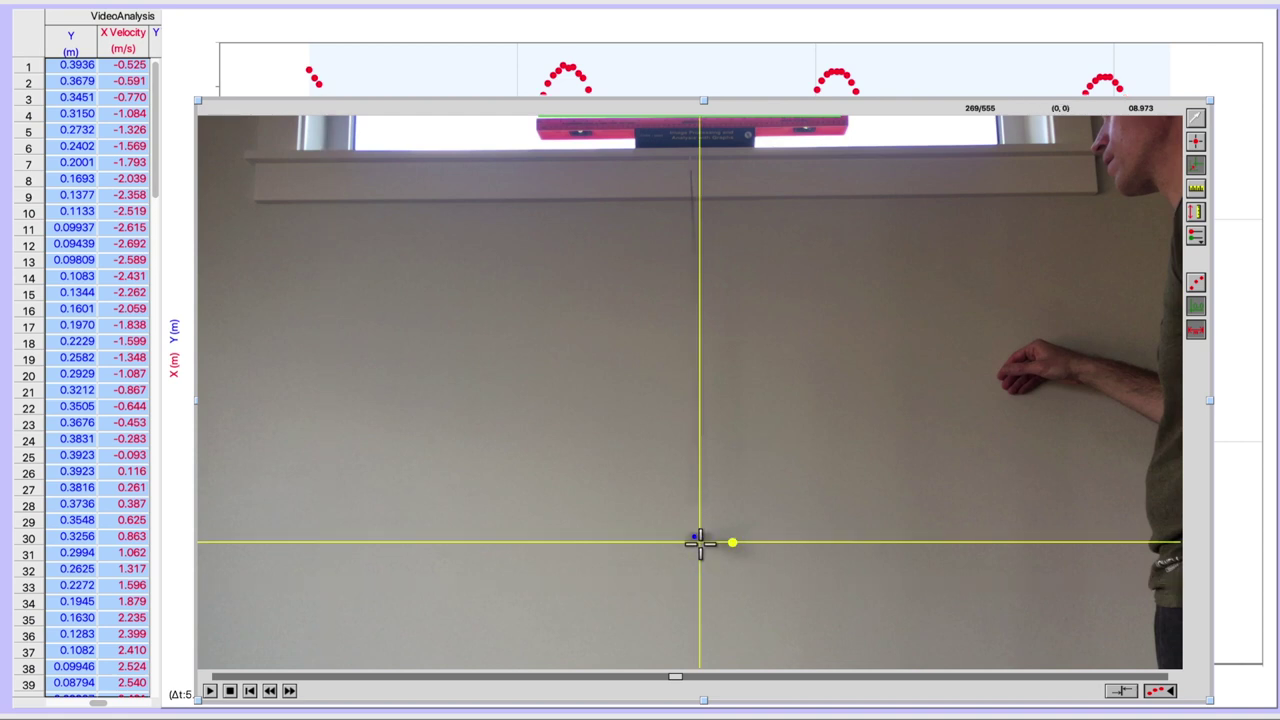
left_click_drag(699, 543, 697, 540)
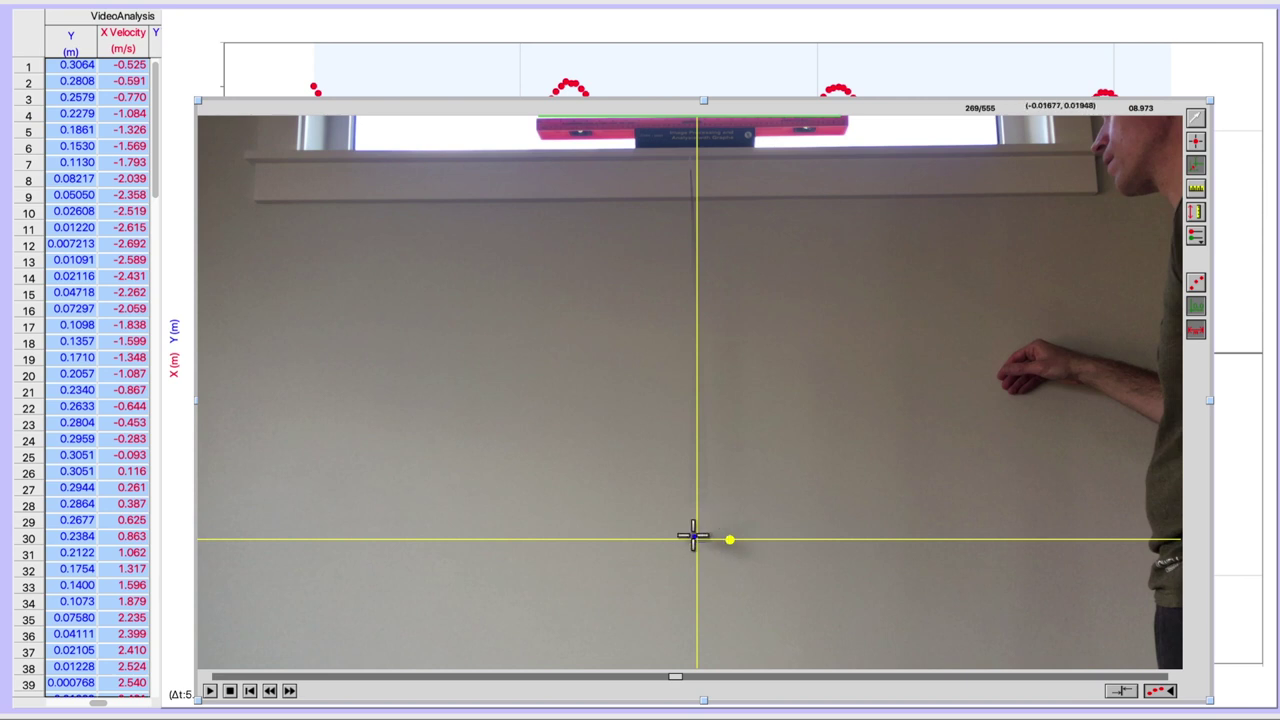
Advance the movie a few frames and shrink the movie window to show the full graph
left_click(287, 693)
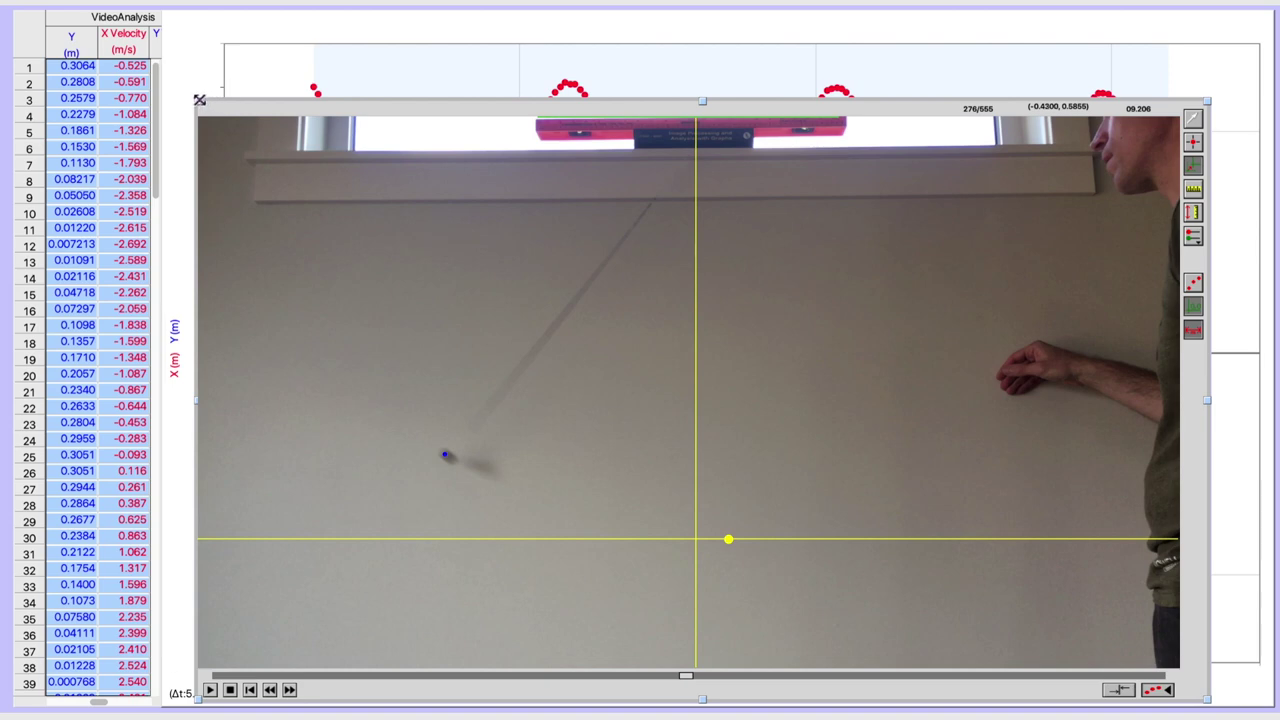
left_click(522, 257)
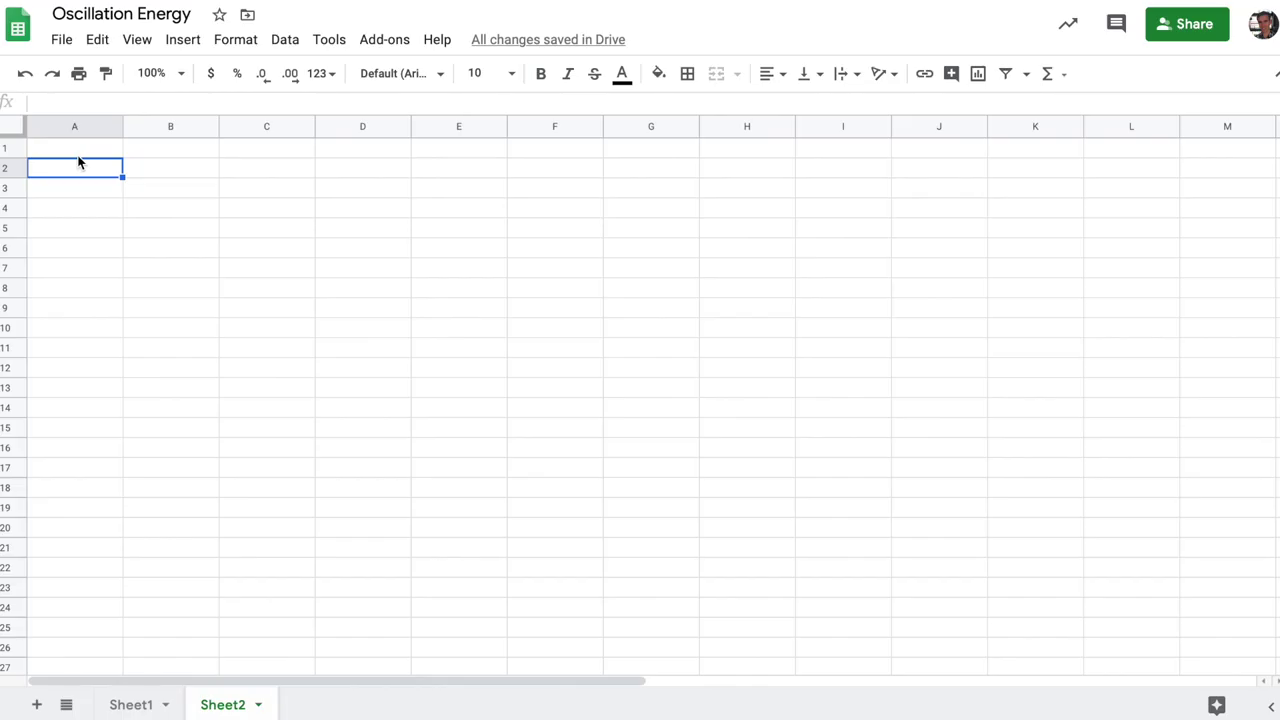
Paste the tracking data, freeze row 1, and add headers t (s), X (m), Y (m)
key("ctrl+v")
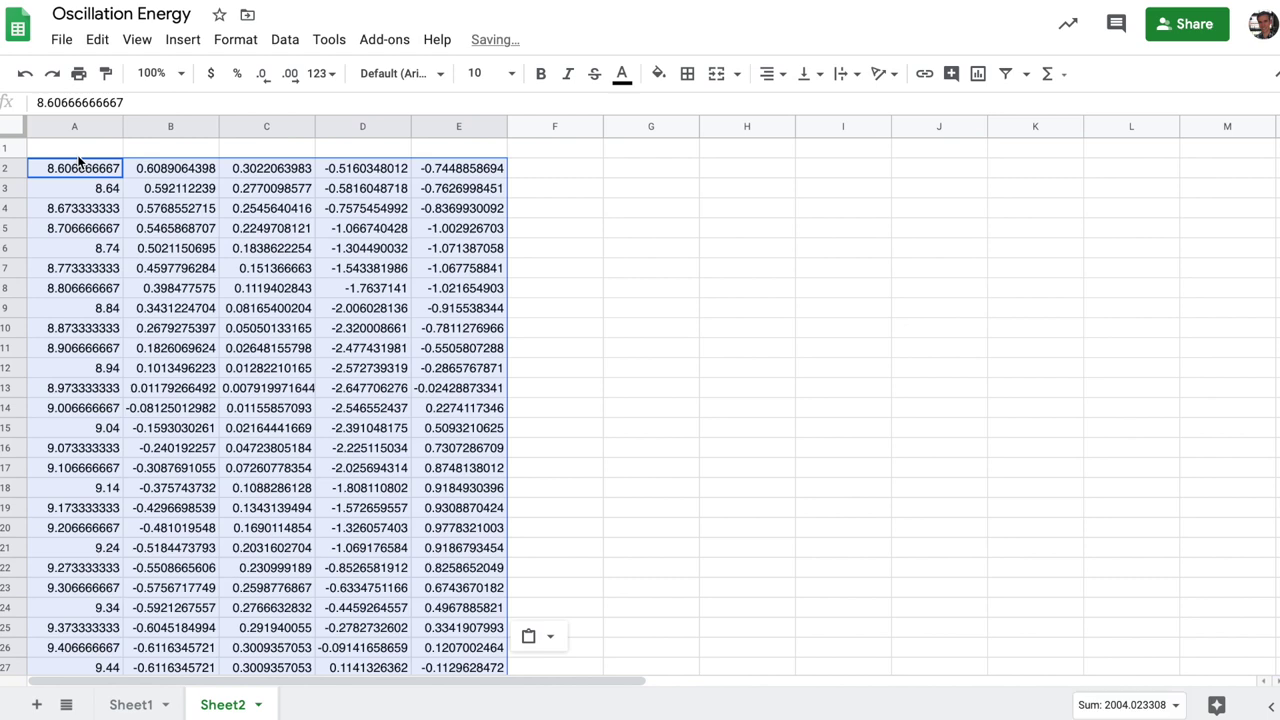
left_click_drag(8, 122, 8, 156)
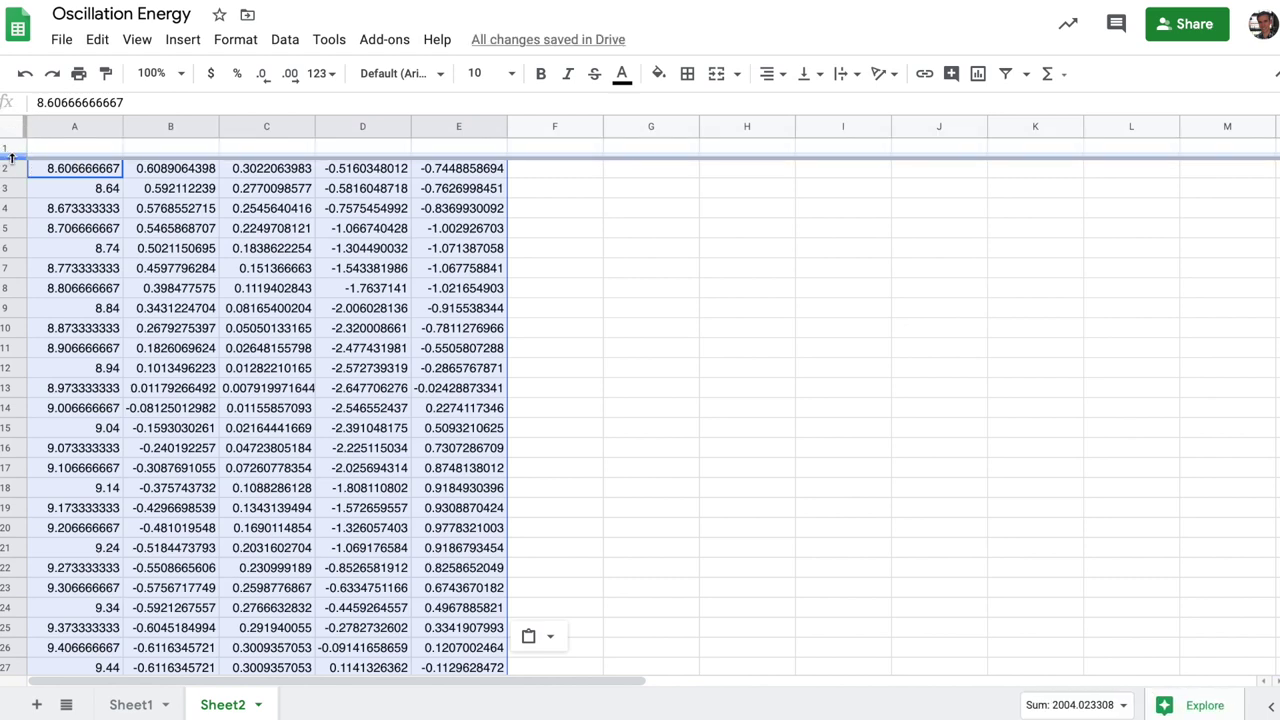
left_click(30, 149)
type("t (s)")
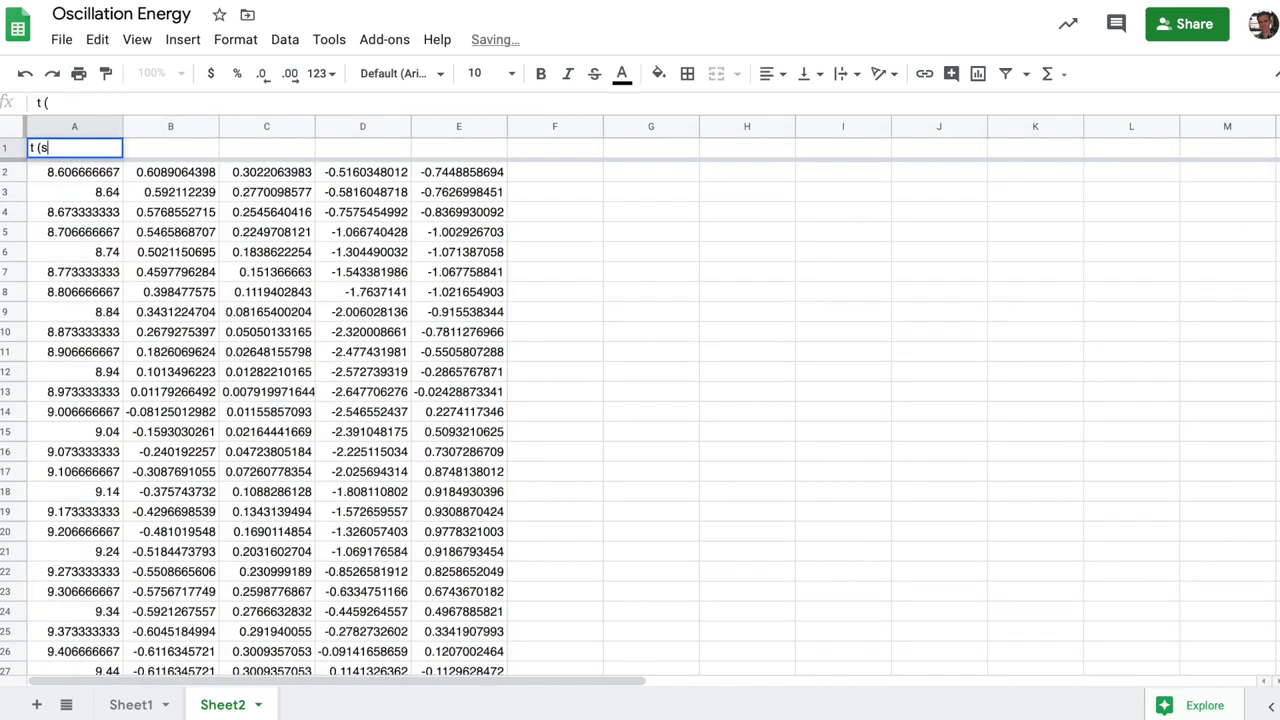
key("Tab")
type("X")
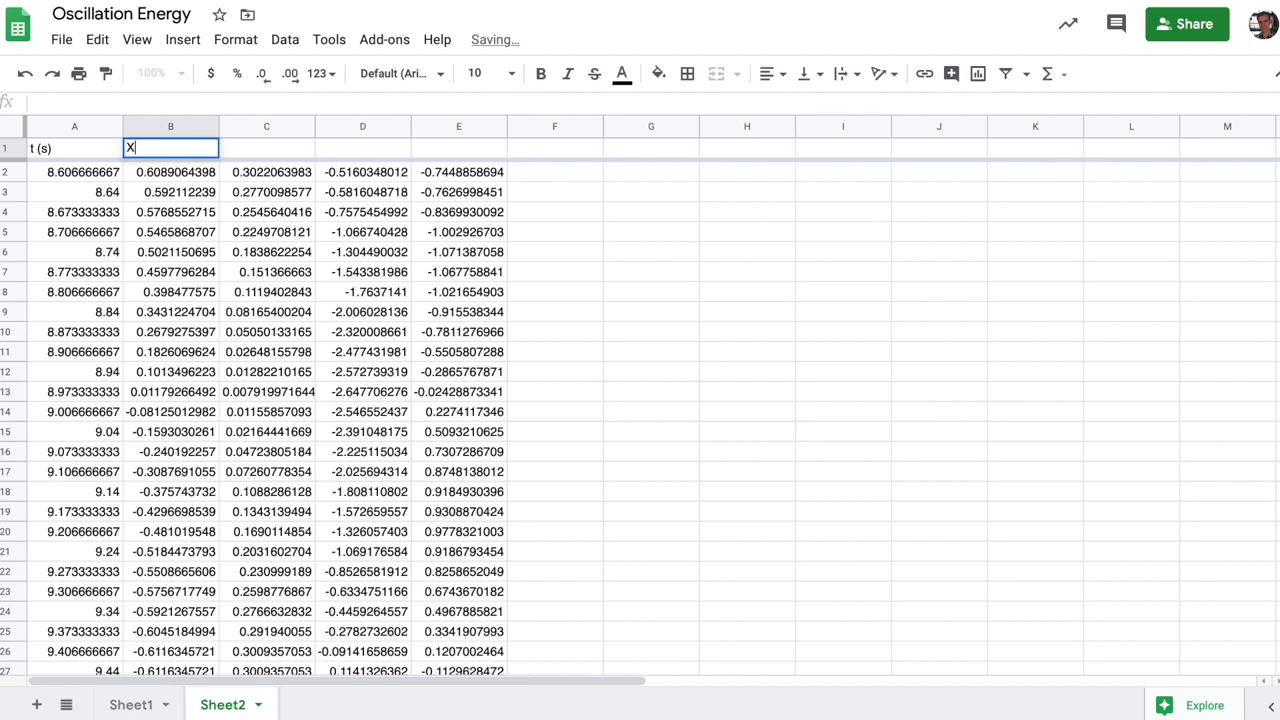
type(" (m)")
key("Tab")
type("Y")
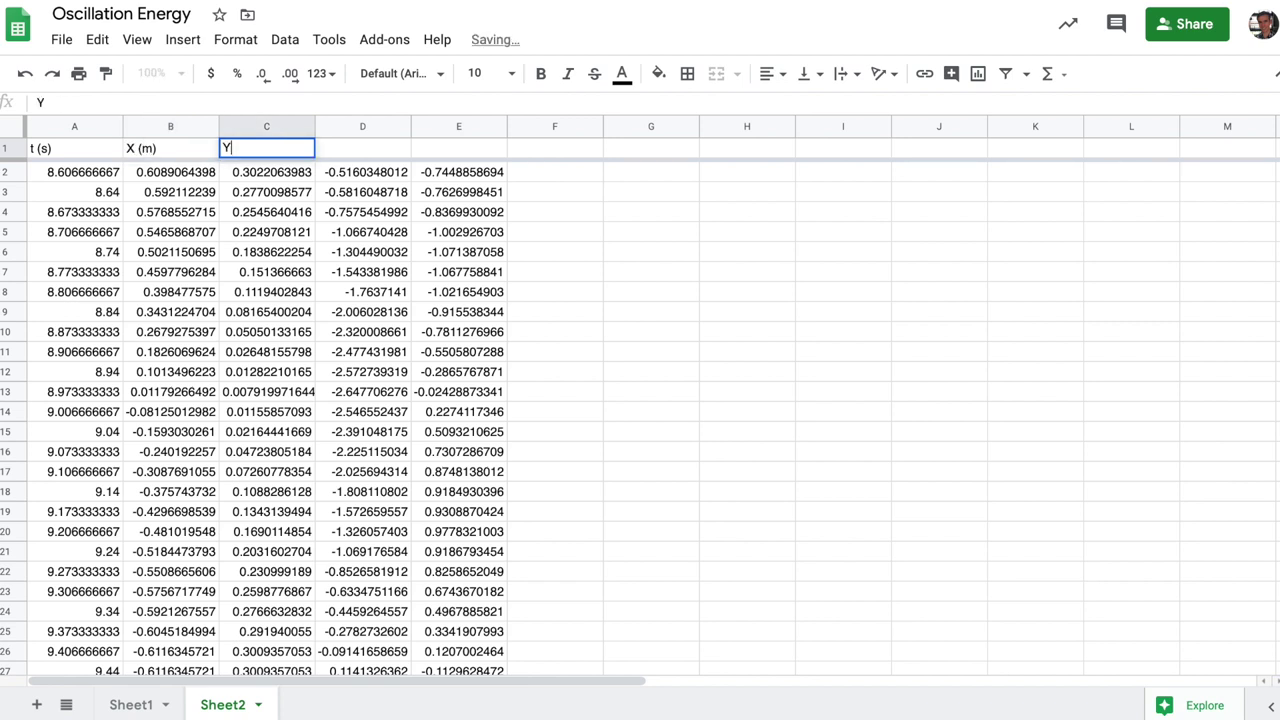
type(" (m)")
key("Tab")
Add headers Vx (m/s), Vy (m/s) and Mass (kg), with mass 0.015 in F2
type("V")
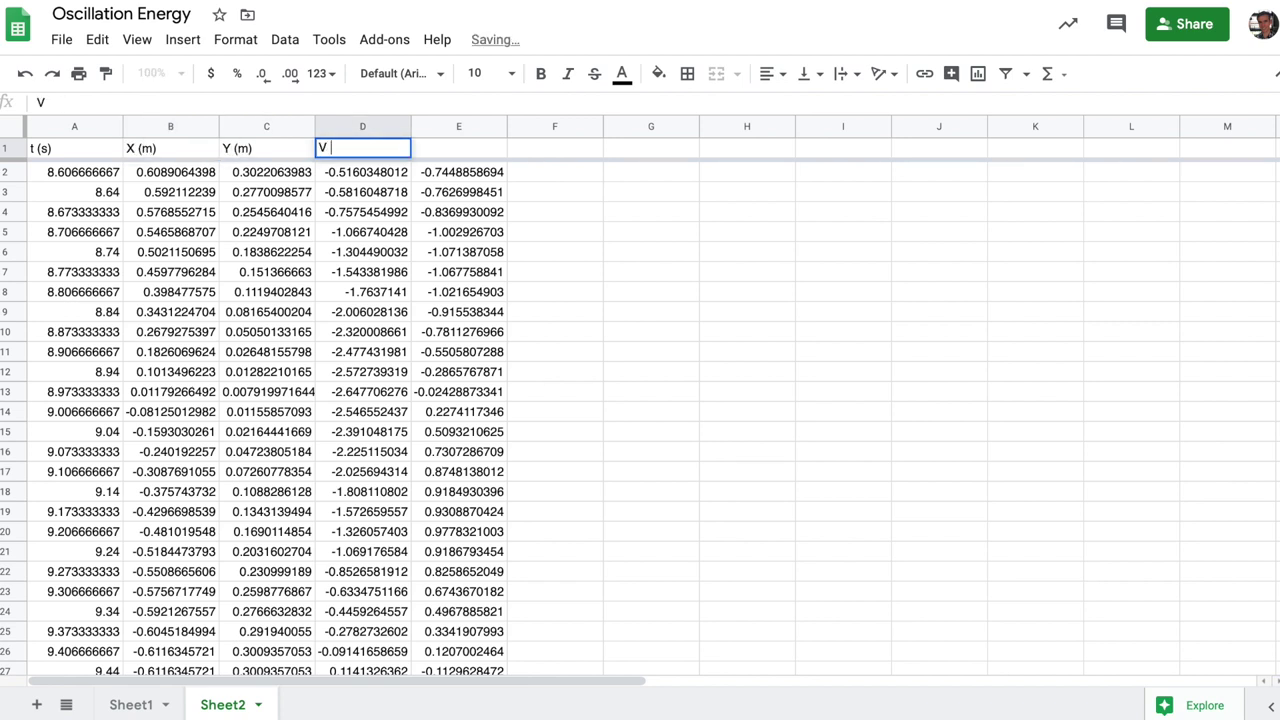
type("x (m/s)")
key("Tab")
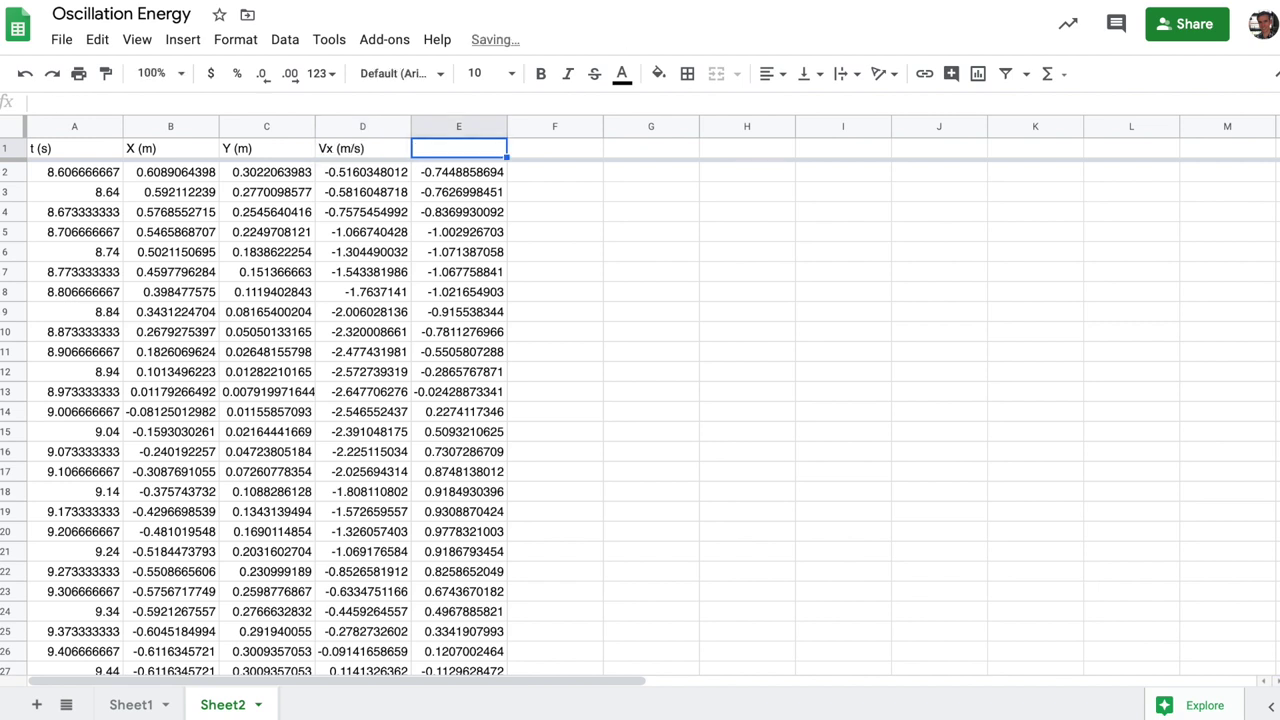
type("Vy (m/s)")
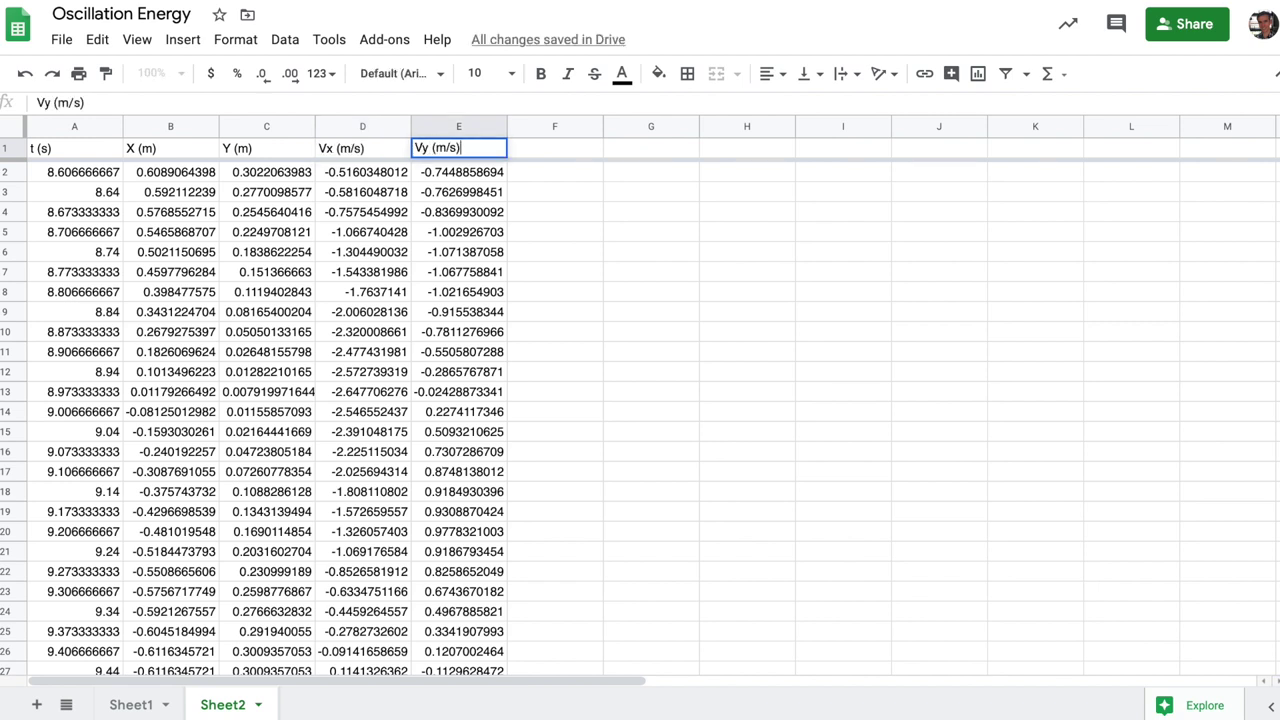
key("Tab")
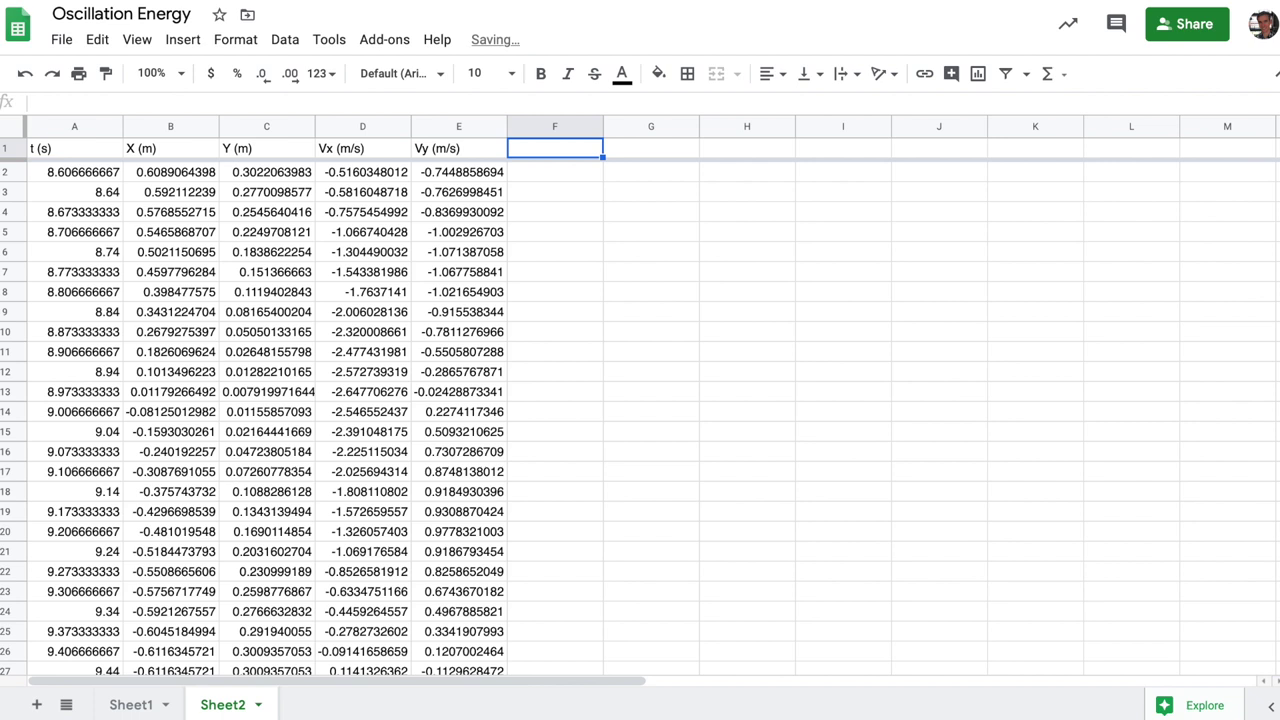
type("Ma")
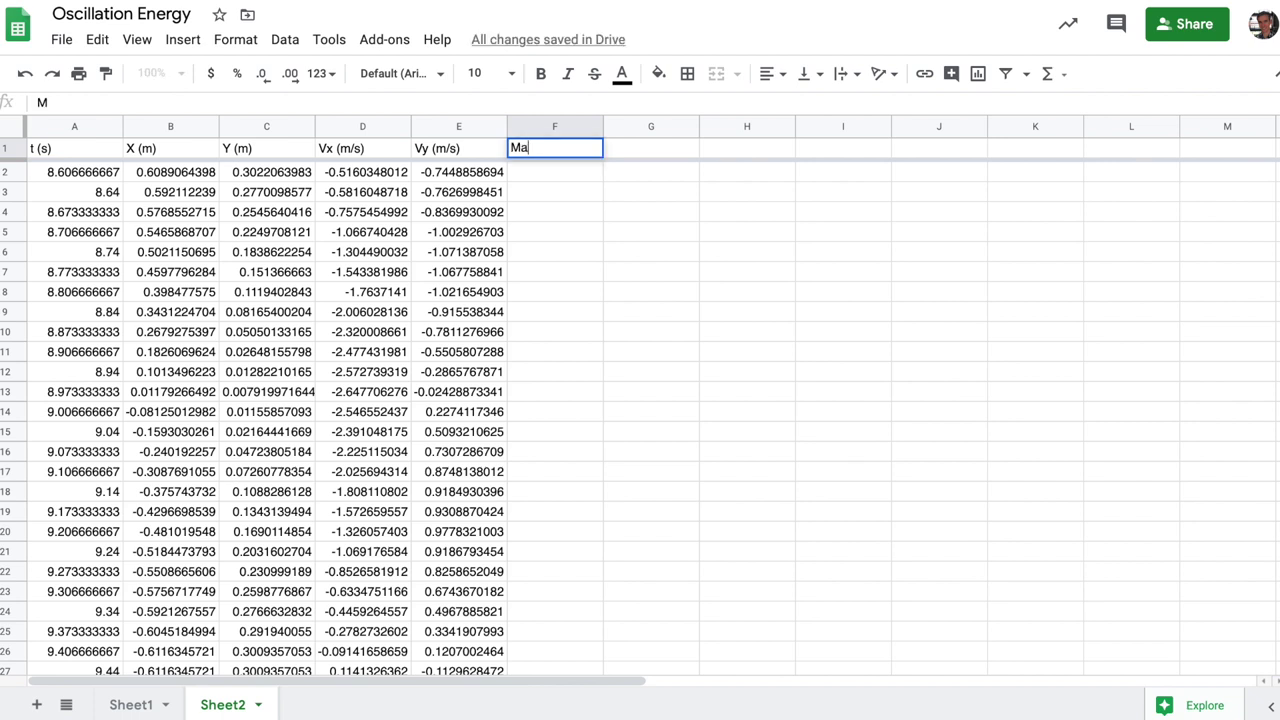
type("ss (kg)")
key("Return")
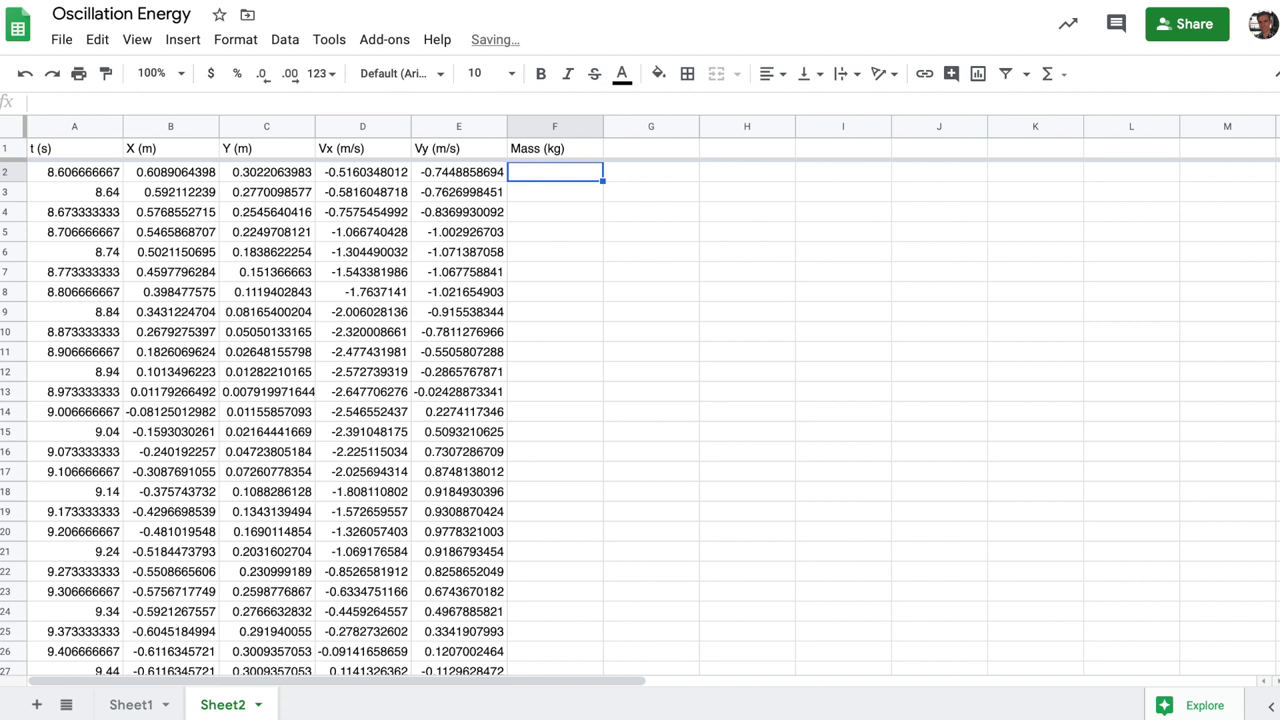
type("0.0")
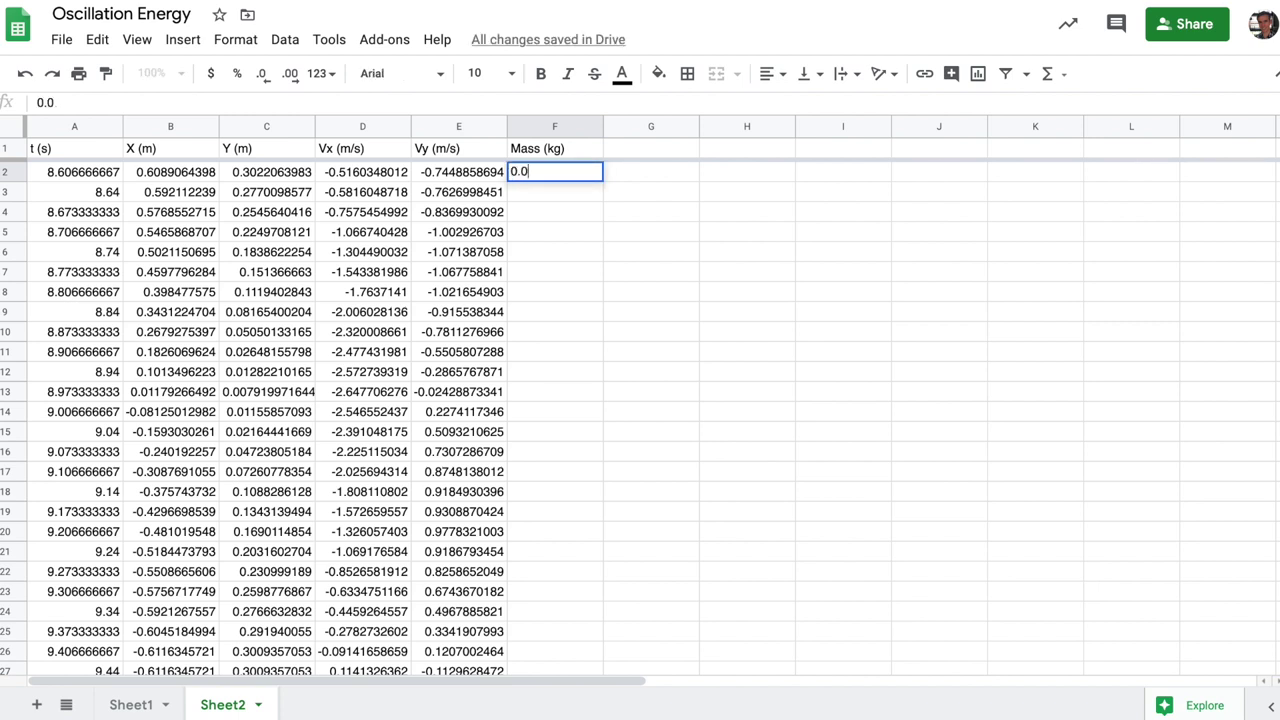
type("15")
key("Return")
left_click(651, 191)
left_click(651, 172)
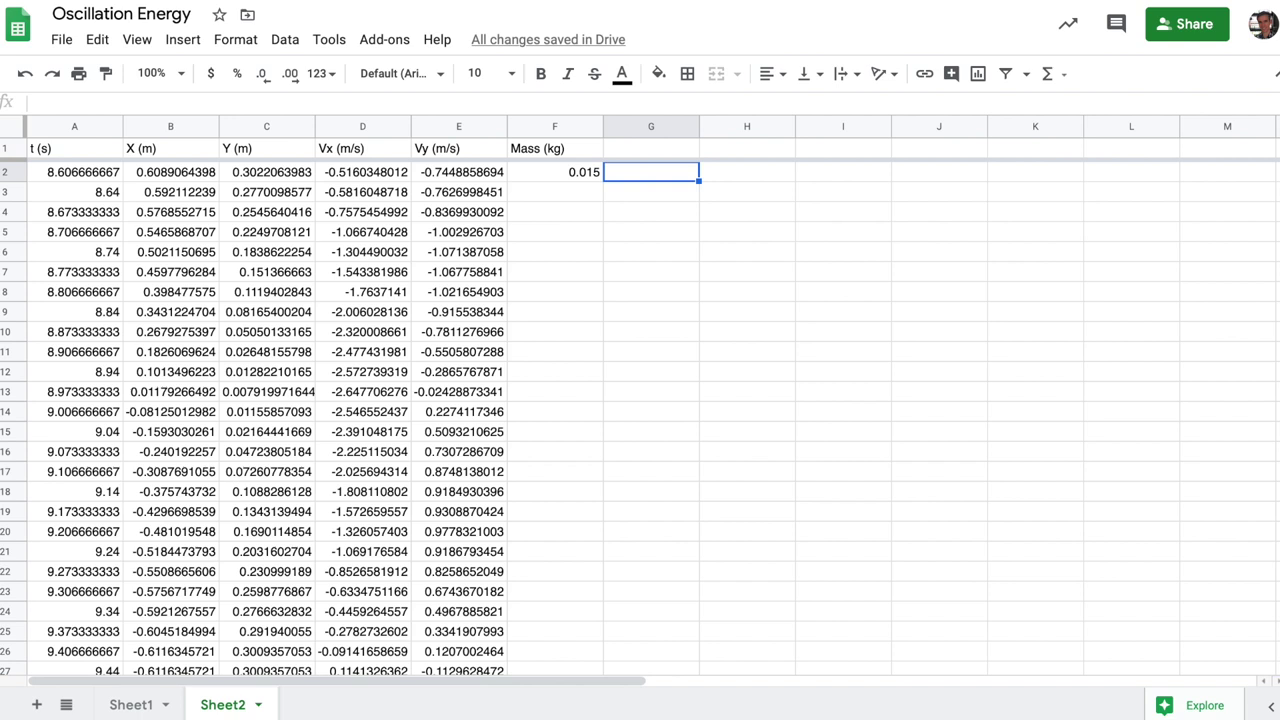
left_click(651, 148)
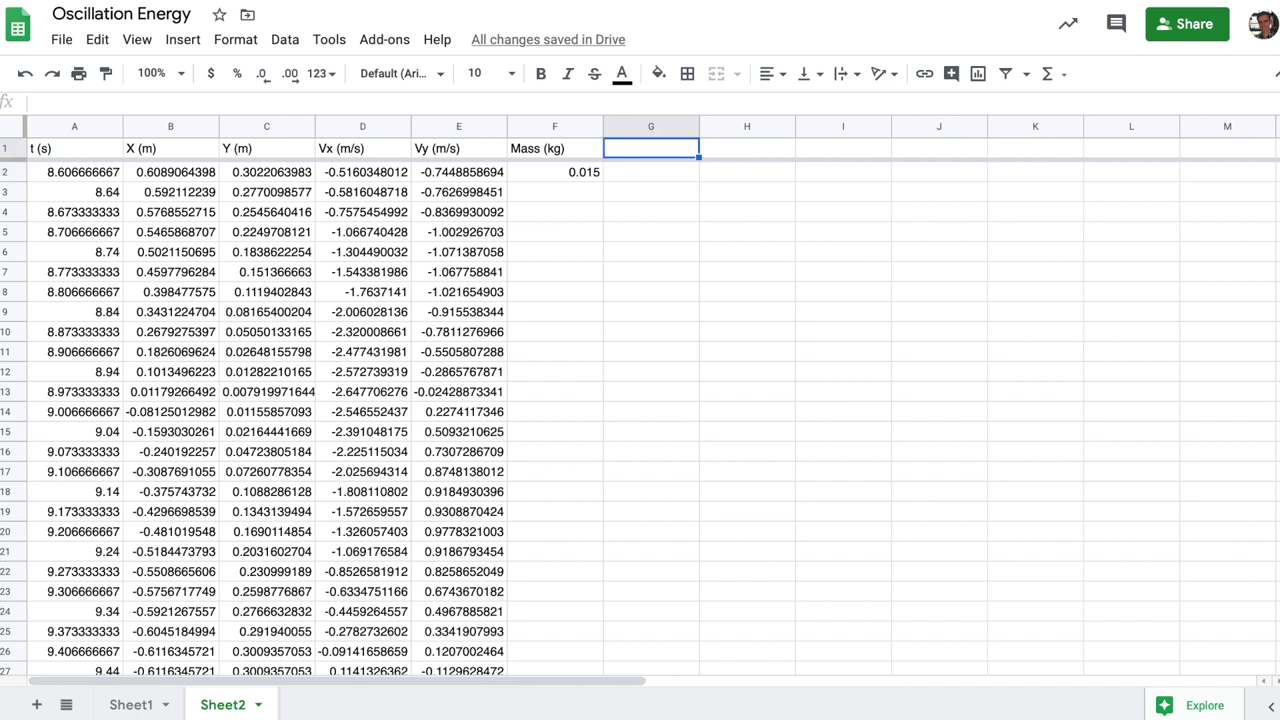
Add the KE (J) header in G1 and enter =0.5*$F$2*(D2^2+E2^2) in G2
type("KE (J)")
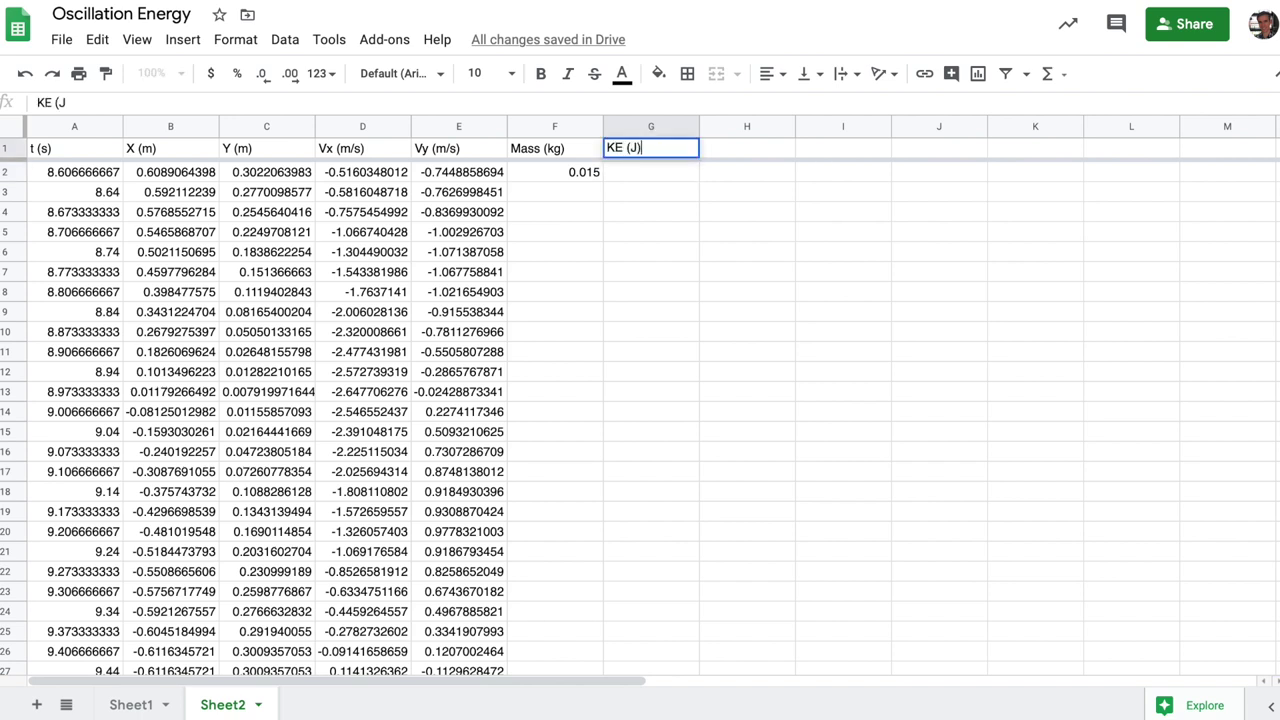
key("Return")
type("=0.5 *")
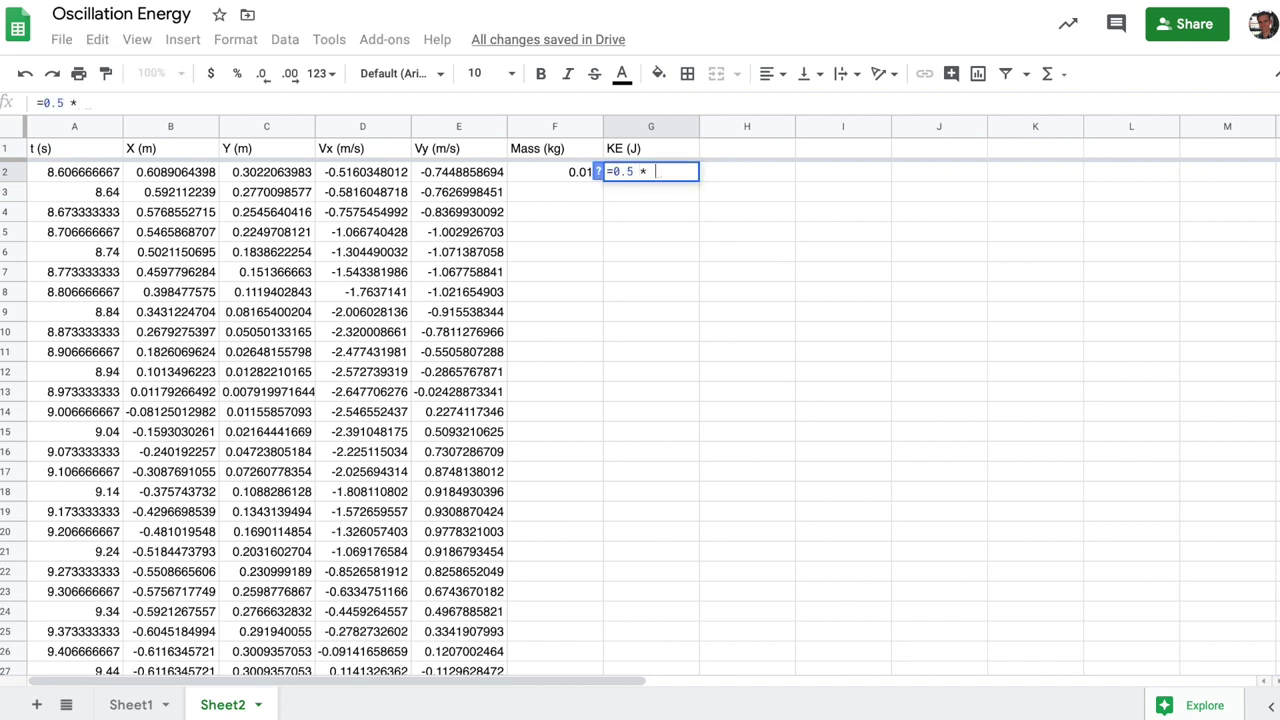
left_click(556, 178)
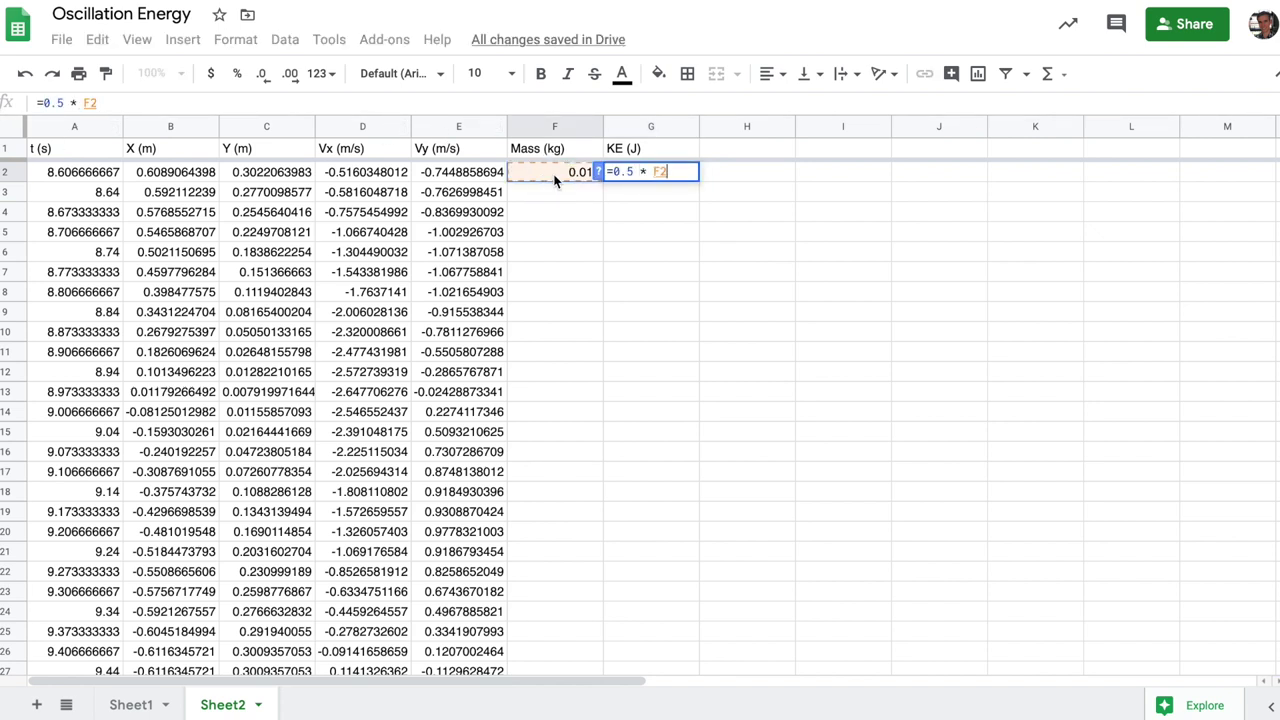
key("BackSpace")
key("BackSpace")
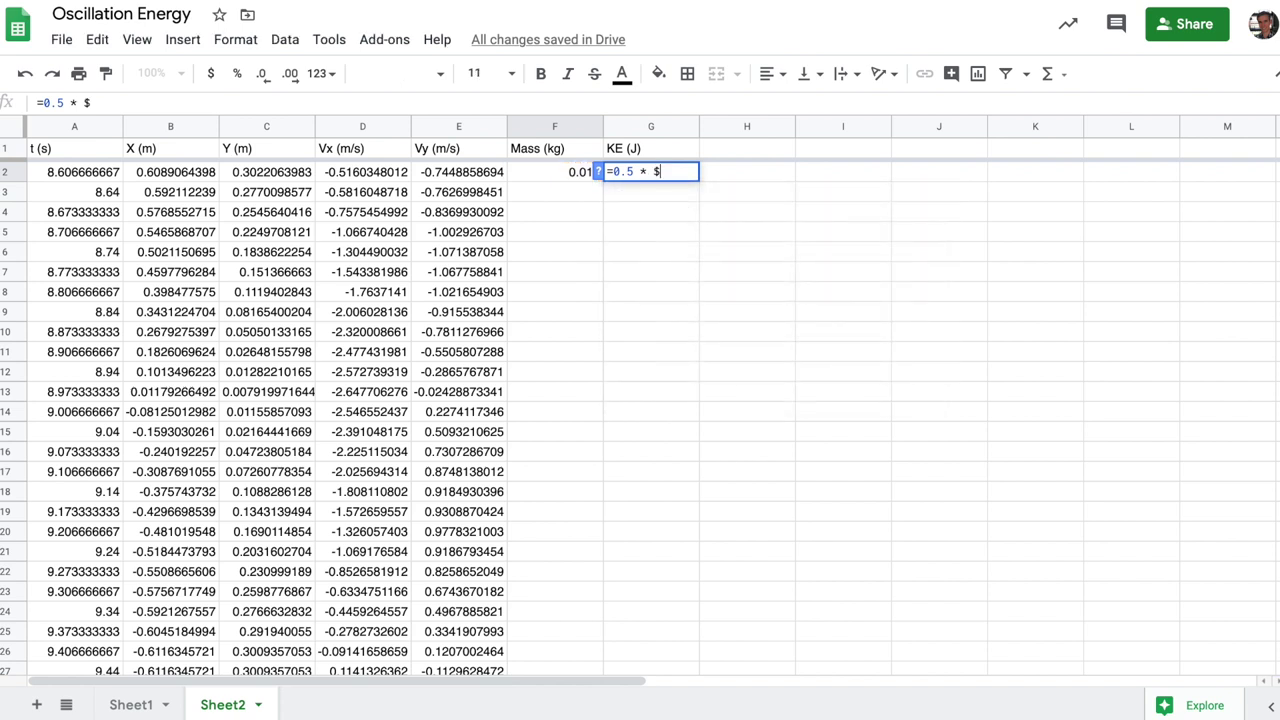
type("$F$2")
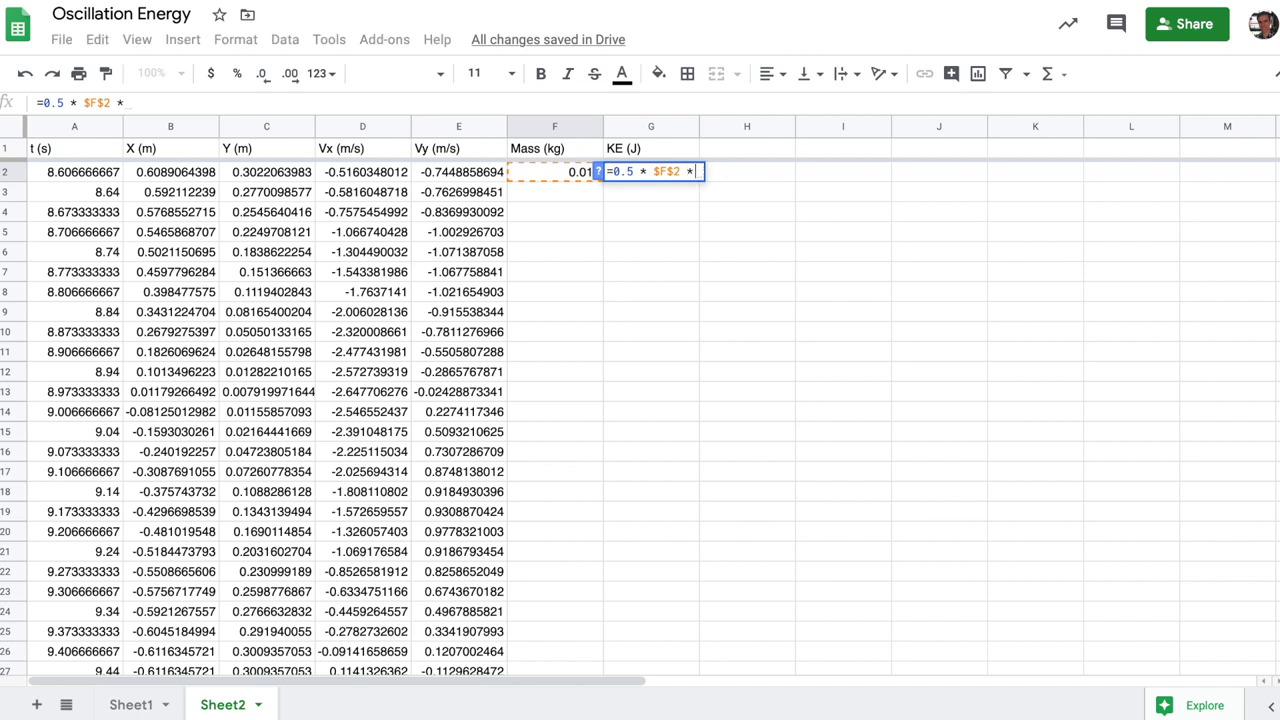
type(" * (")
left_click(366, 174)
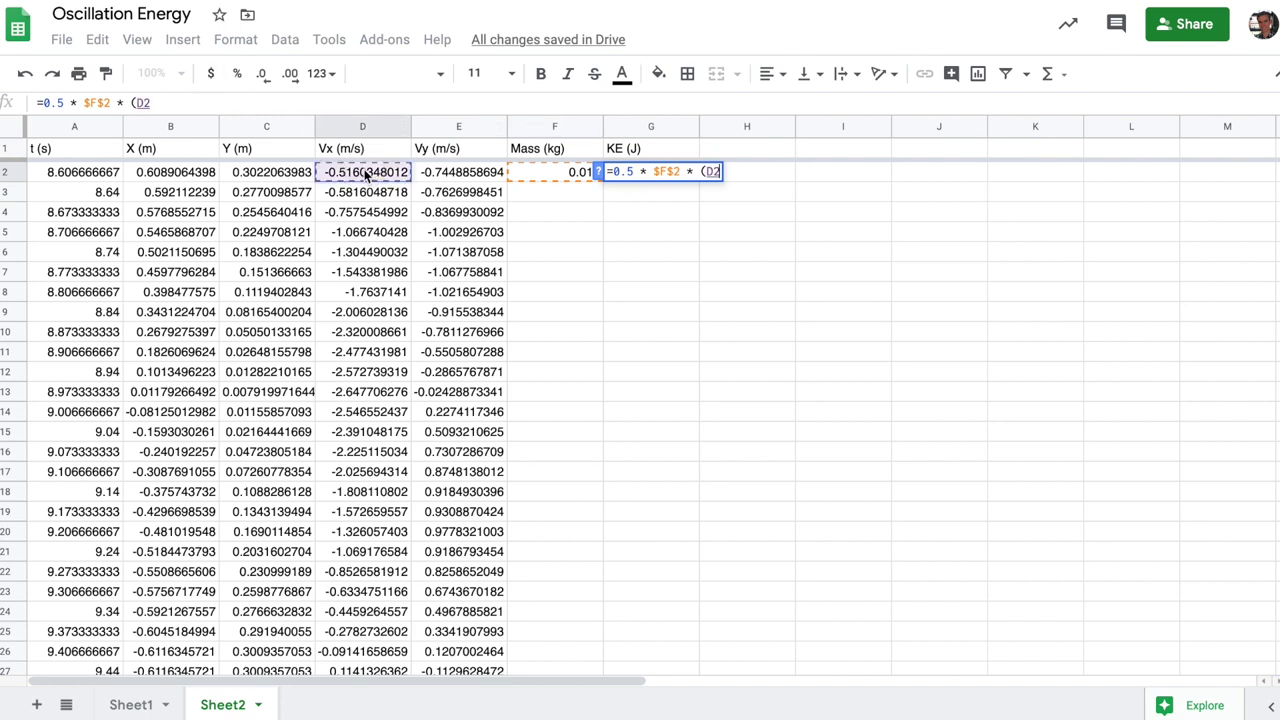
type("^2_")
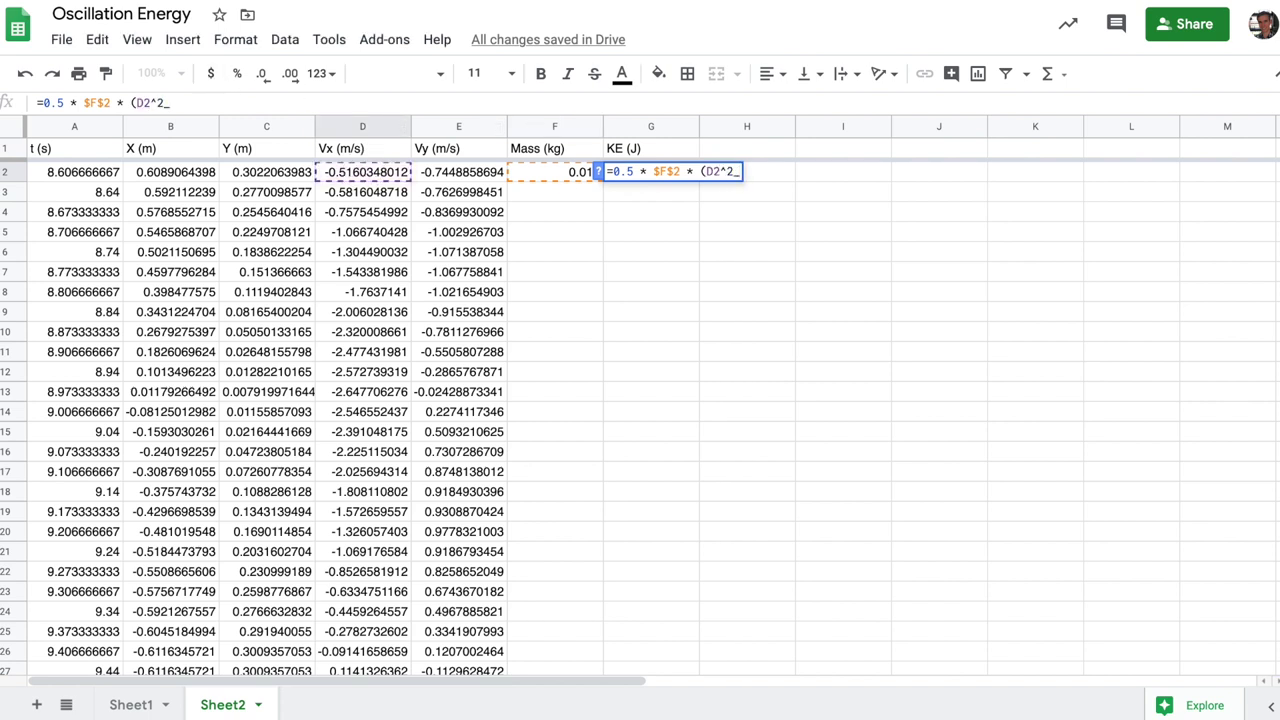
key("BackSpace")
type("+")
left_click(437, 172)
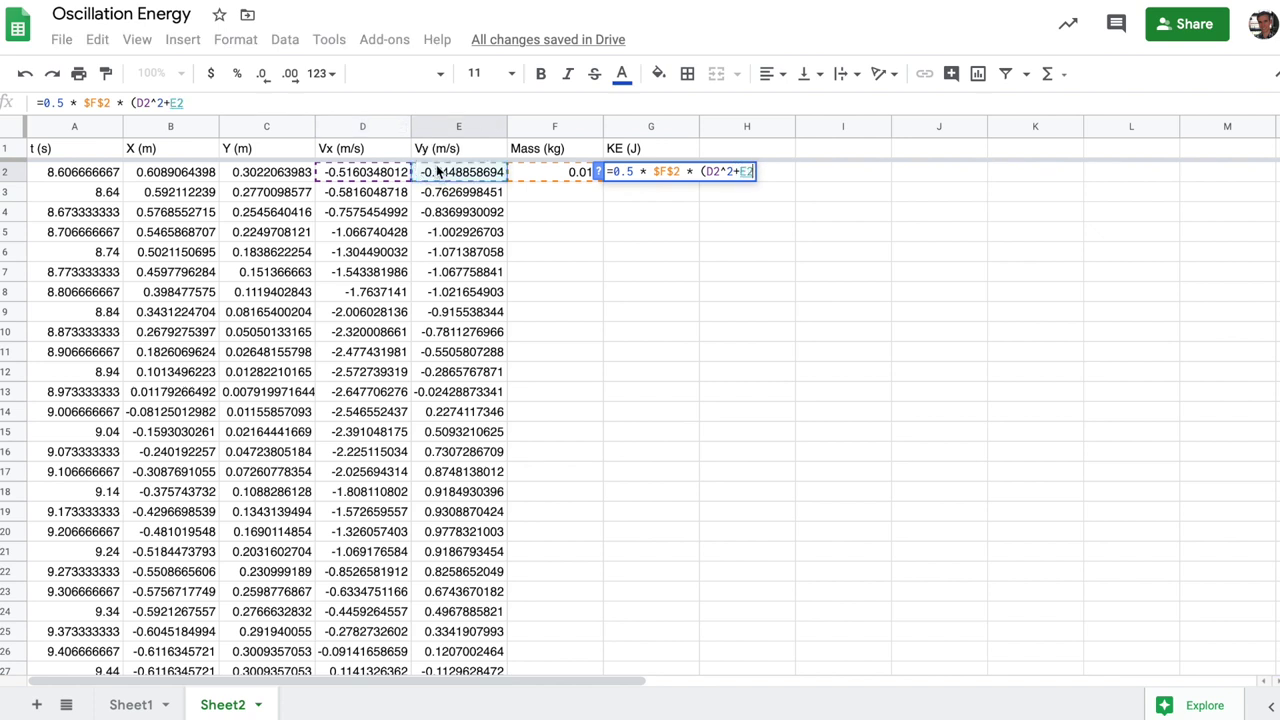
type("^")
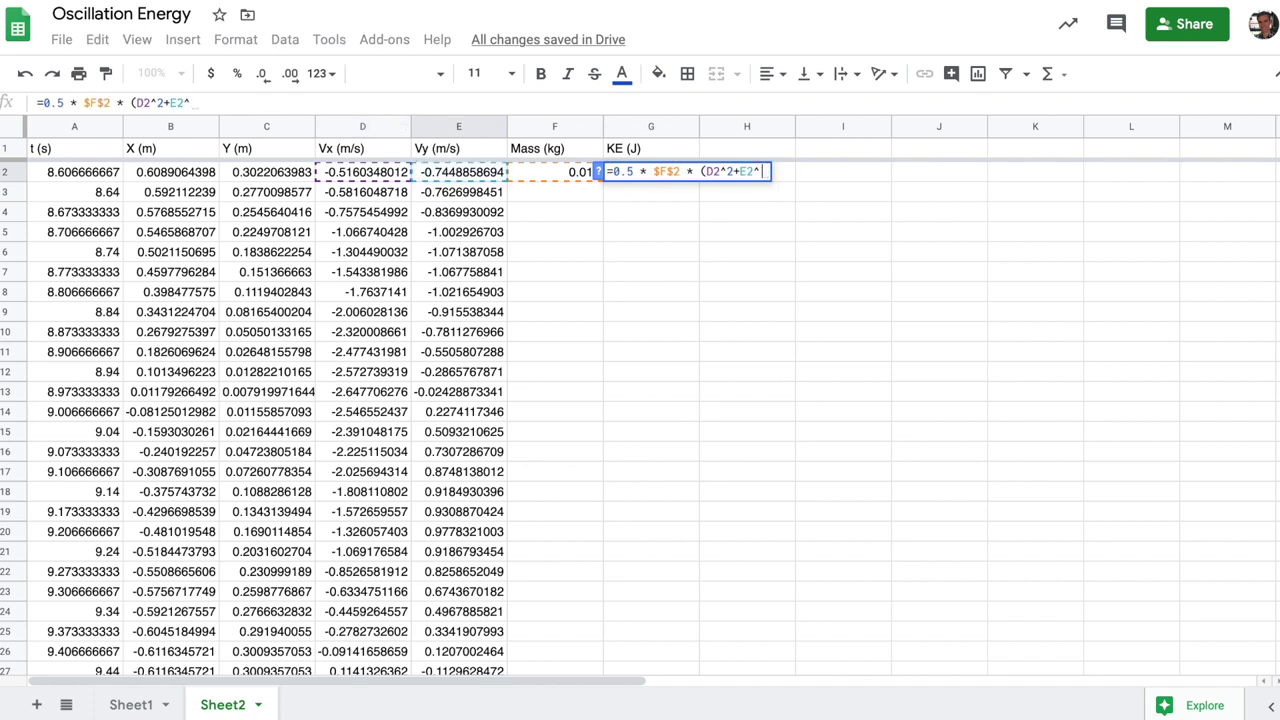
type("2)")
key("Return")
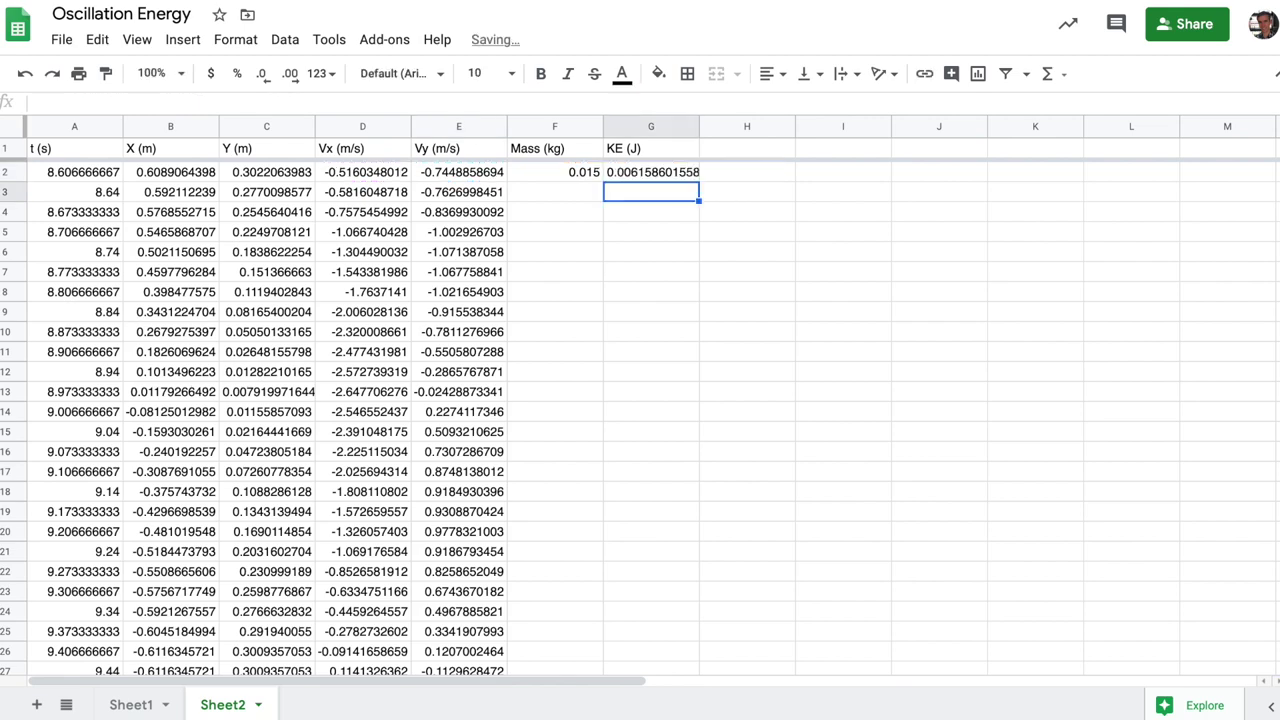
Fill the KE formula down from G2 through G175
key("Up")
scroll(686, 495, "down", 20)
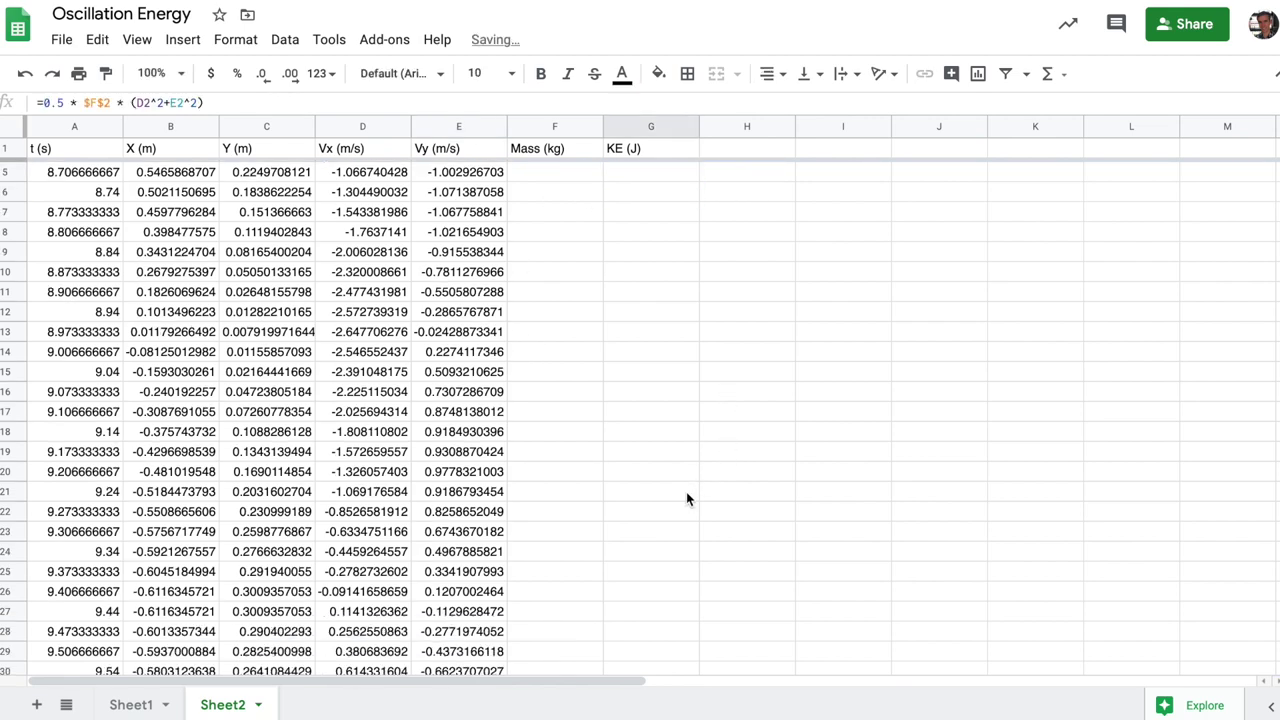
scroll(686, 498, "down", 20)
scroll(686, 498, "up", 3)
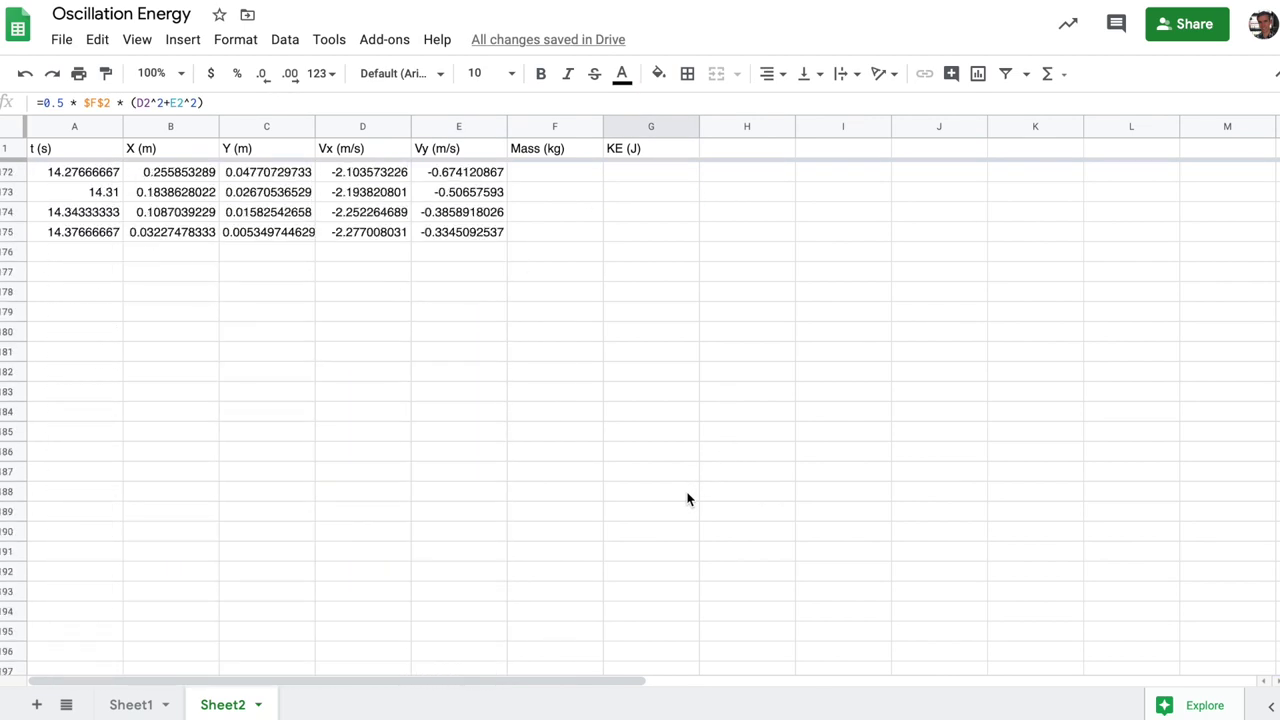
left_click(640, 352, "shift")
key("ctrl+d")
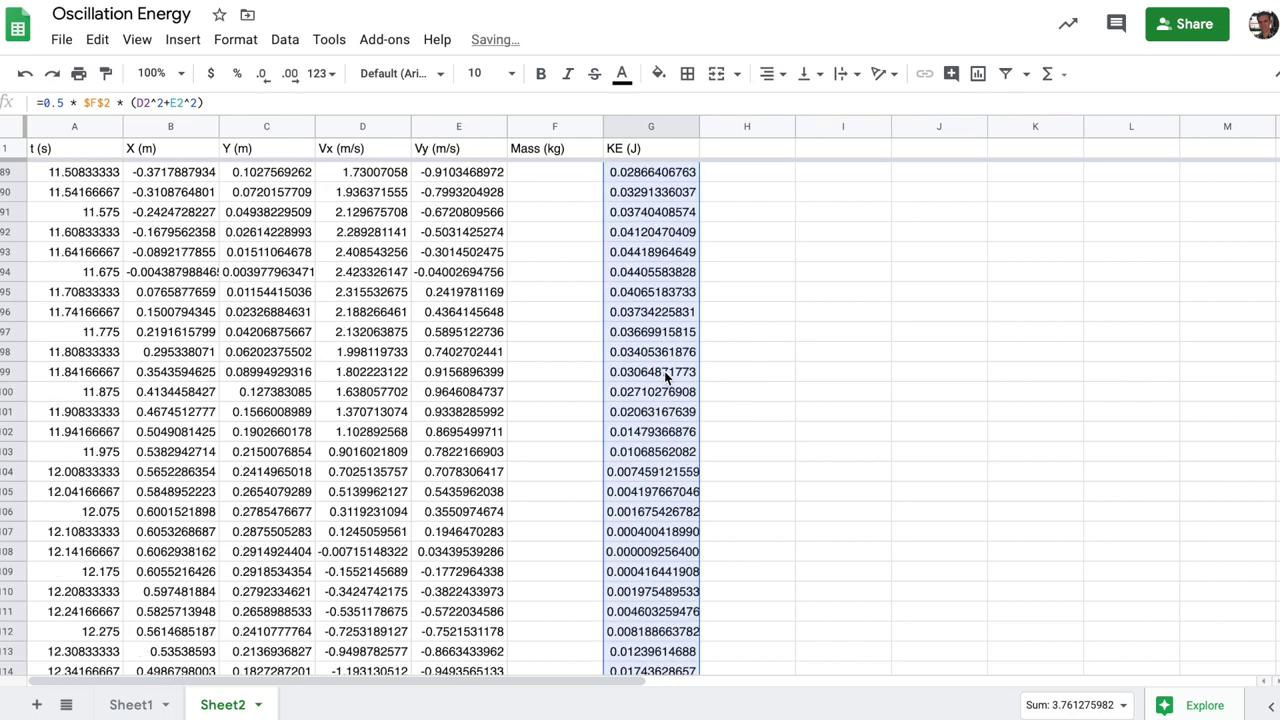
Add the PE (J) header in H1 and enter =$F$2*9.81*C2 in H2
left_click(725, 152)
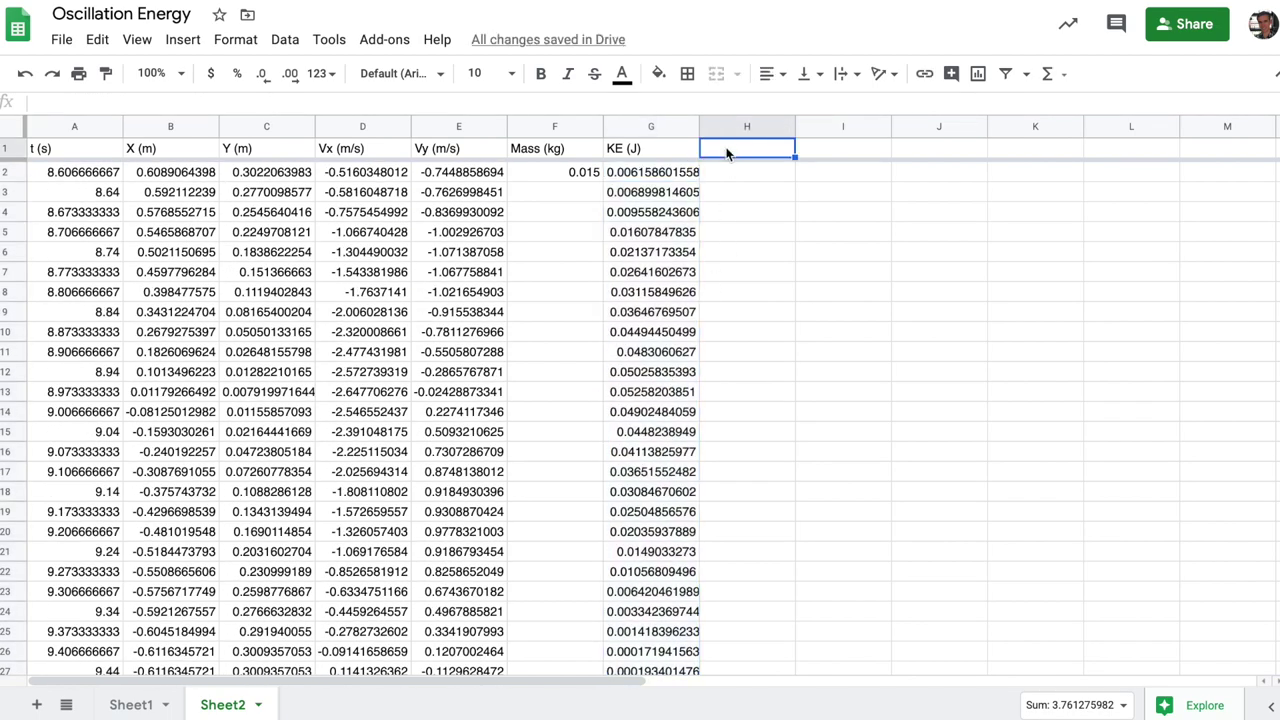
type("PE (")
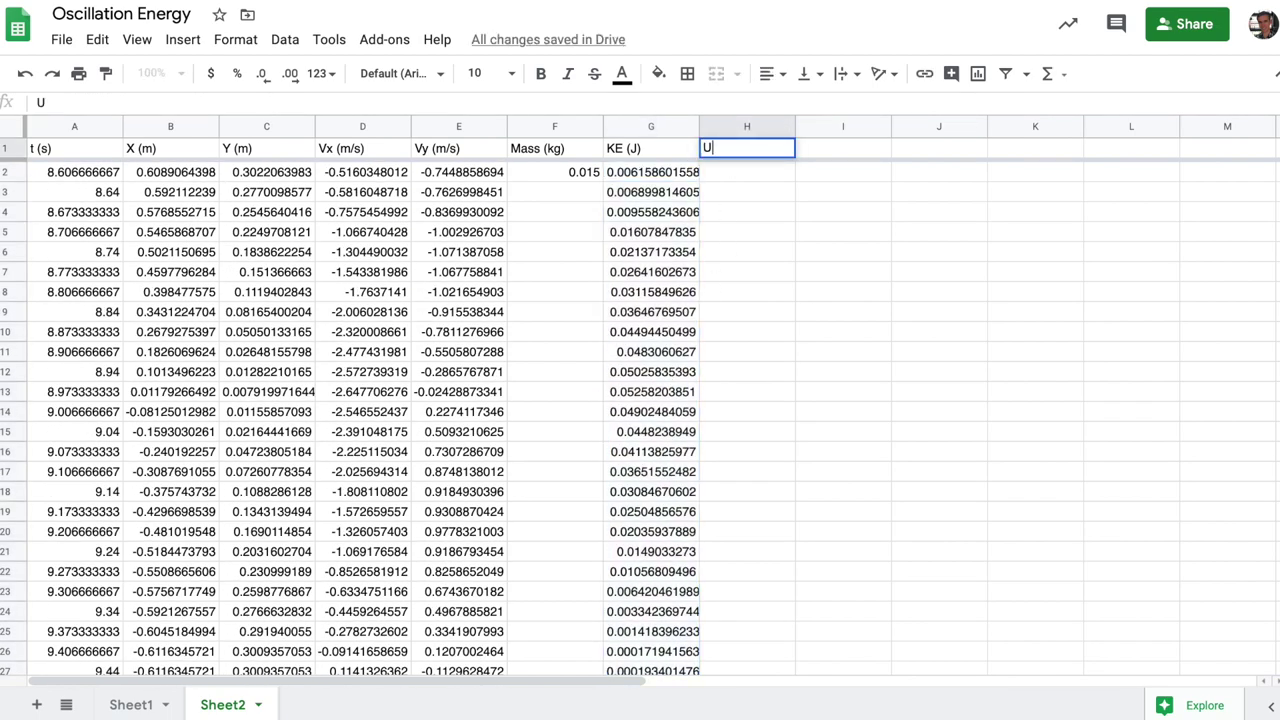
type("HJ")
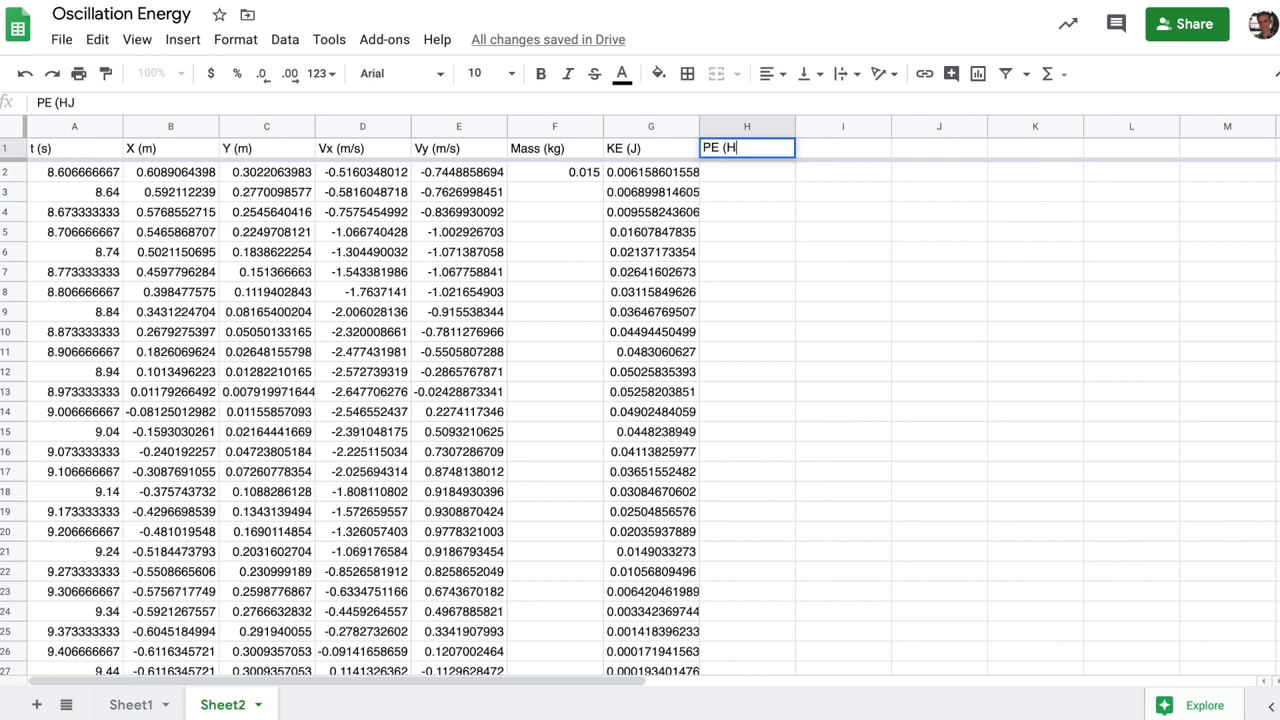
type("J)")
key("Return")
key("Return")
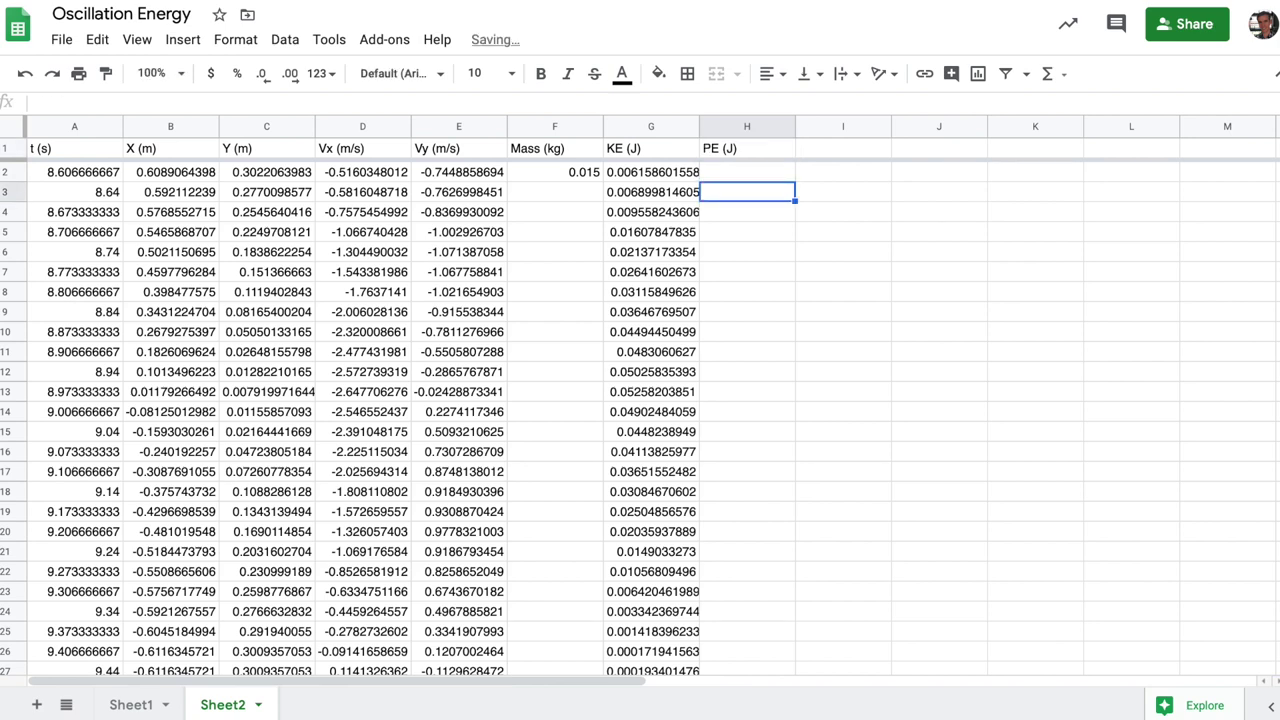
left_click(746, 172)
type("=-")
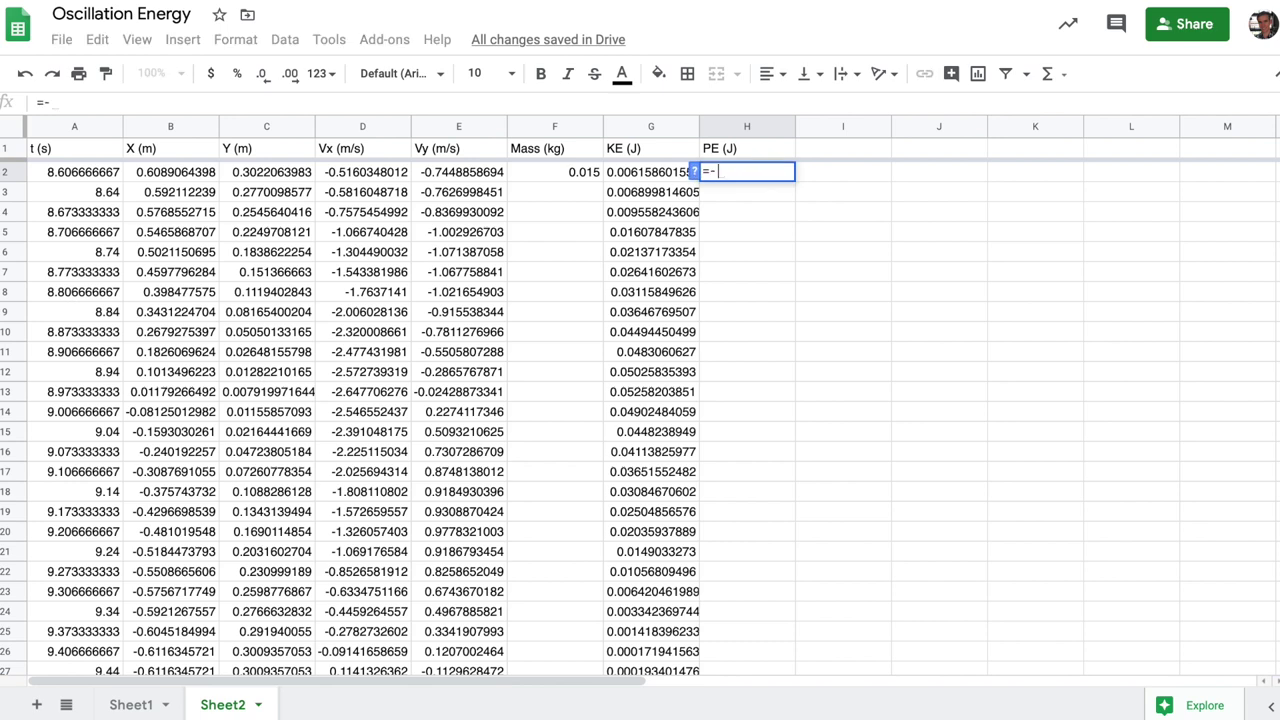
type("$F")
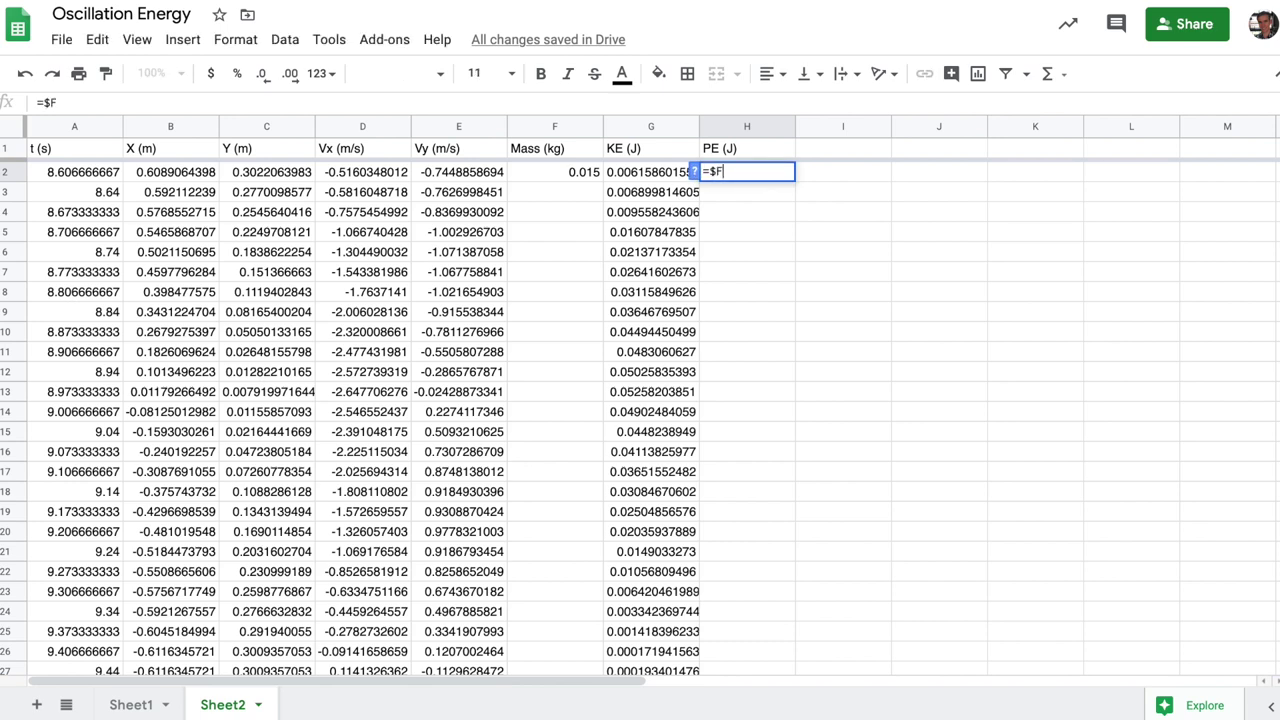
type("$2 *")
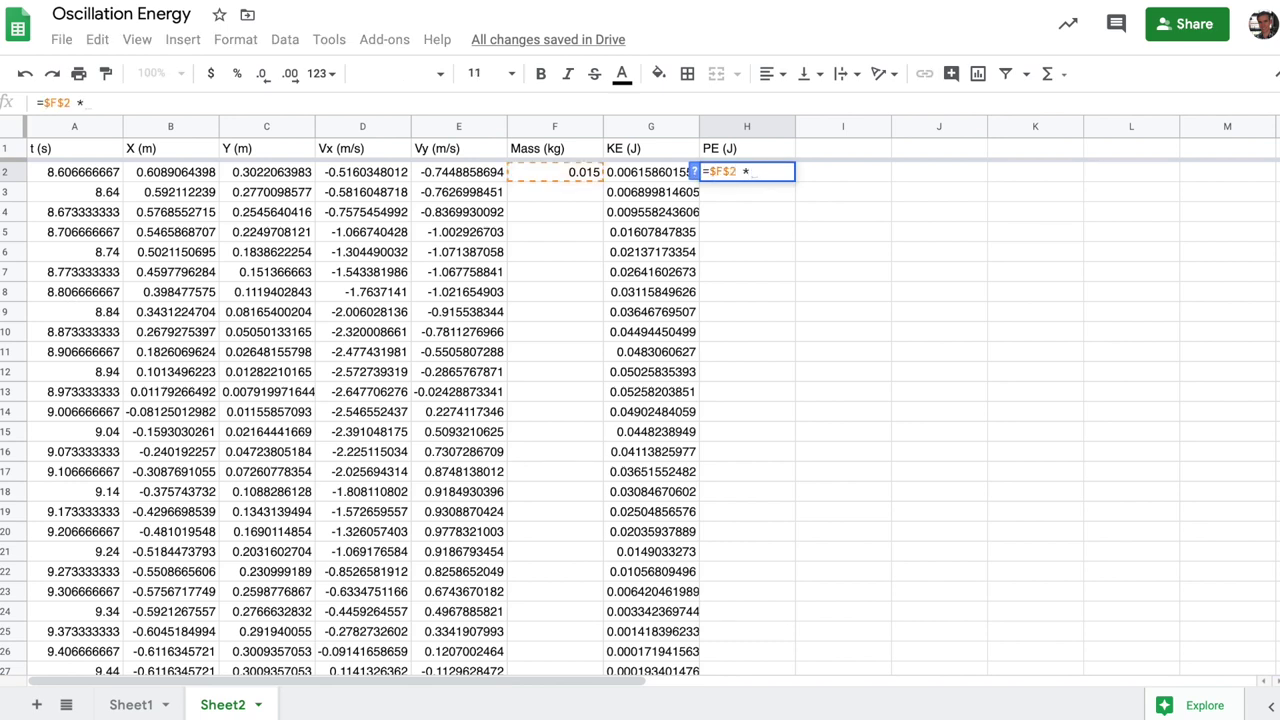
type(" 9.81 ")
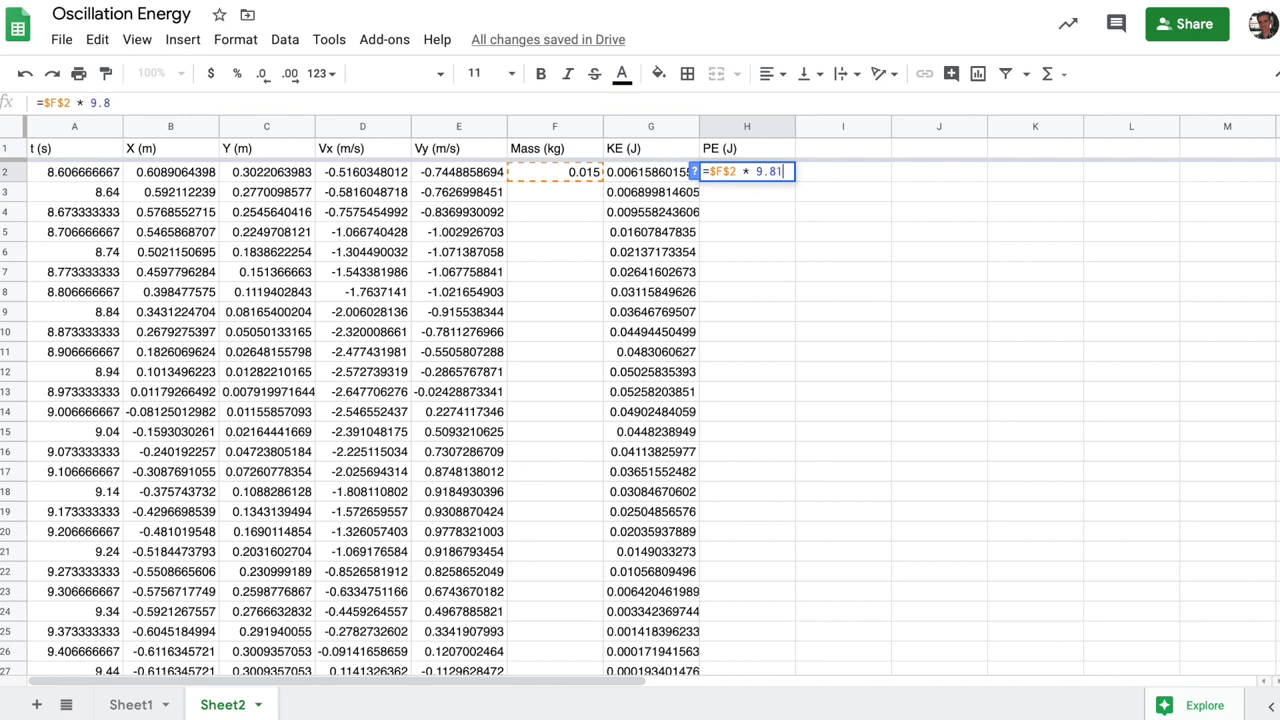
type("*")
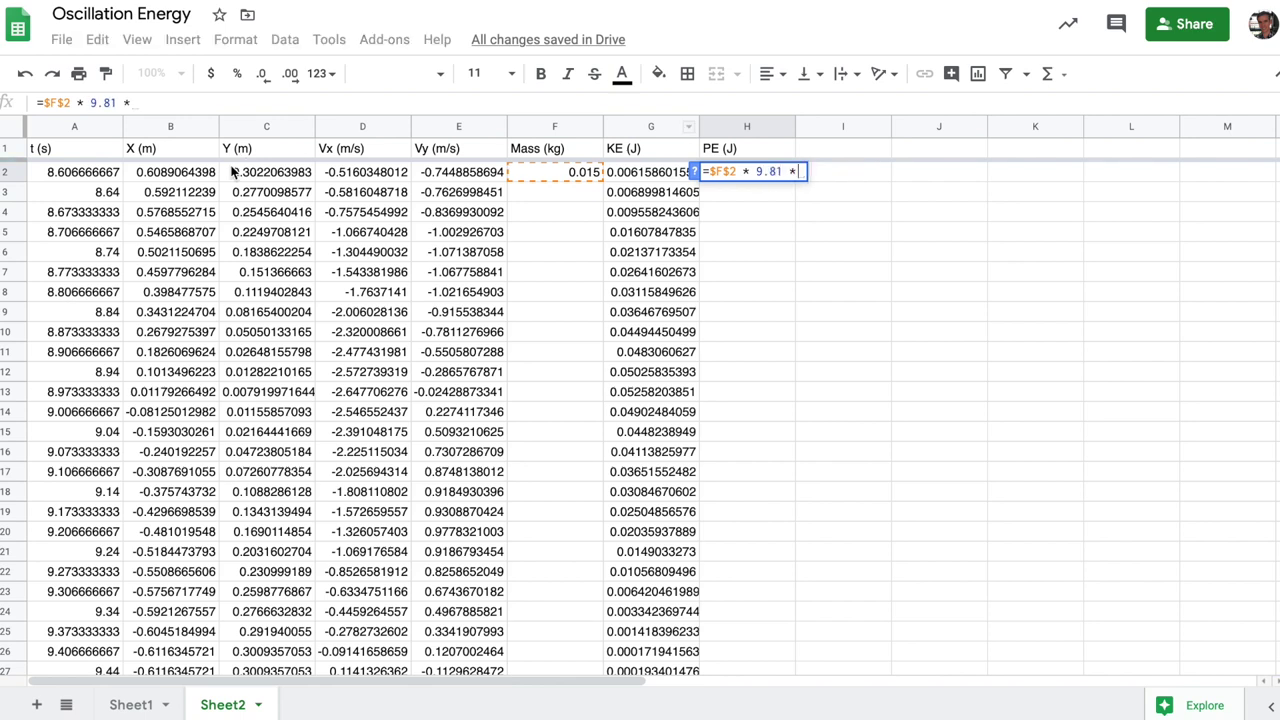
left_click(266, 176)
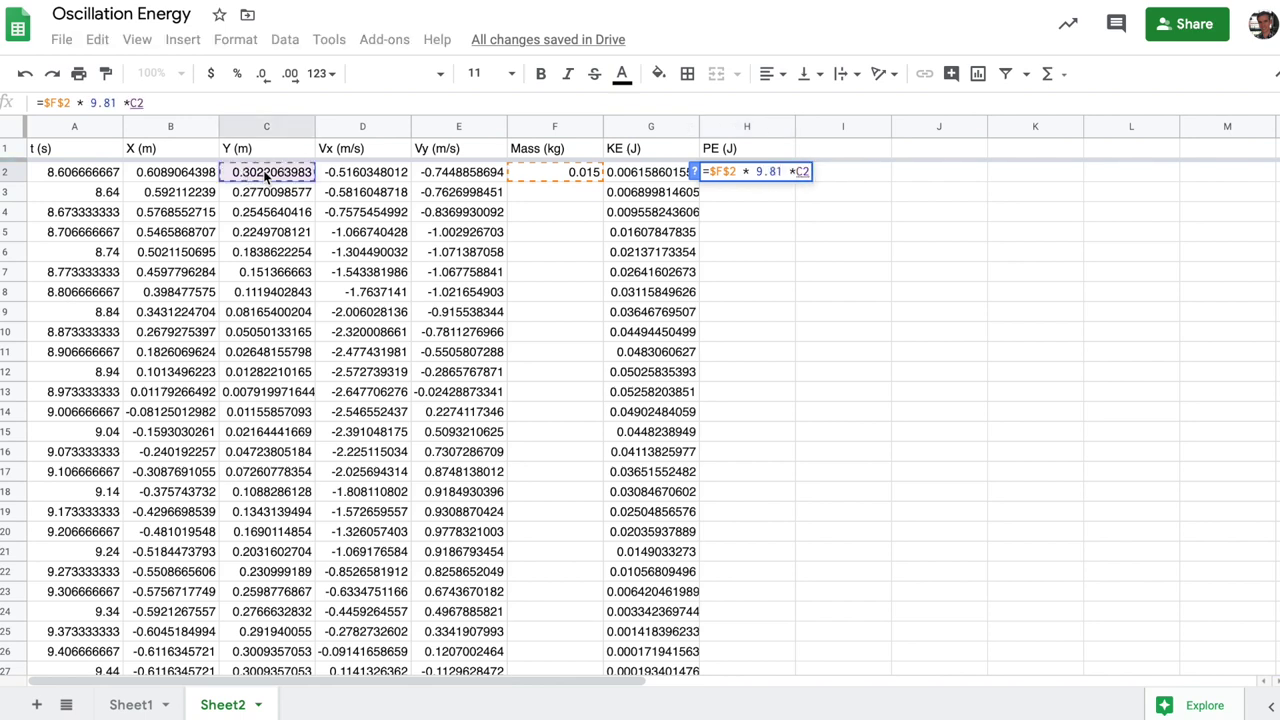
key("Return")
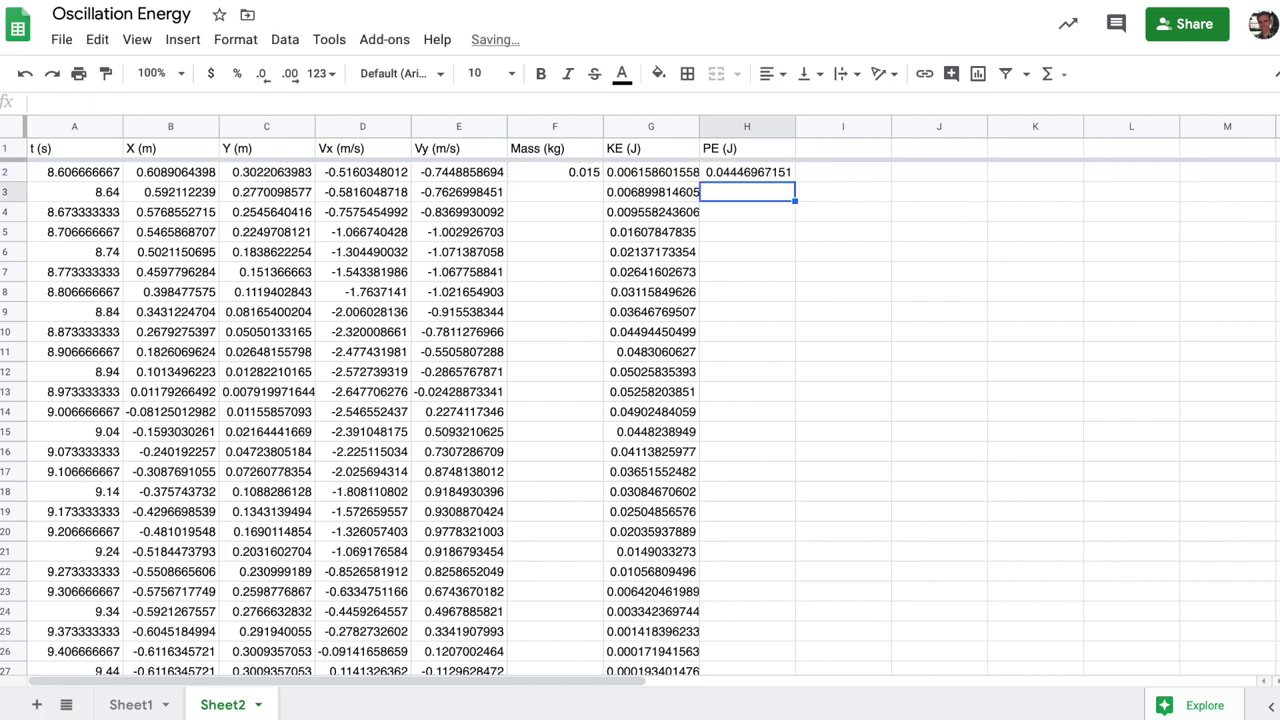
Fill the PE formula down column H through row 175
key("Up")
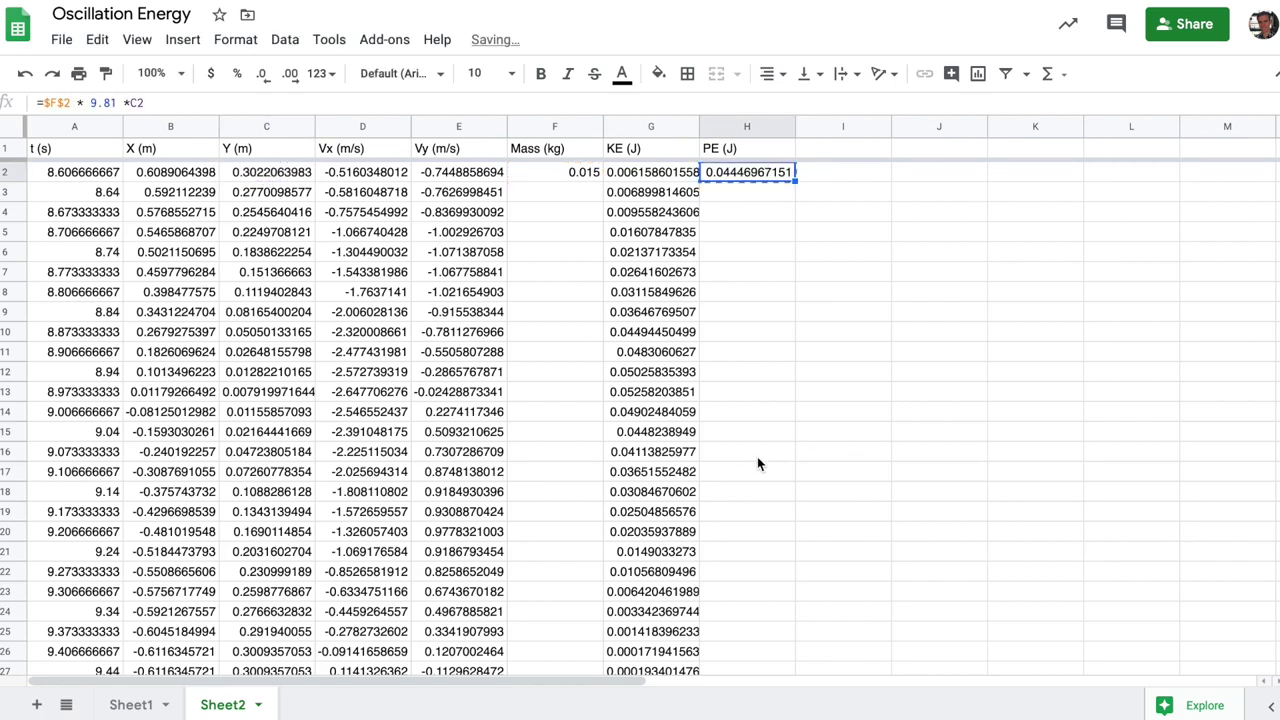
scroll(757, 460, "down", 20)
scroll(757, 463, "down", 15)
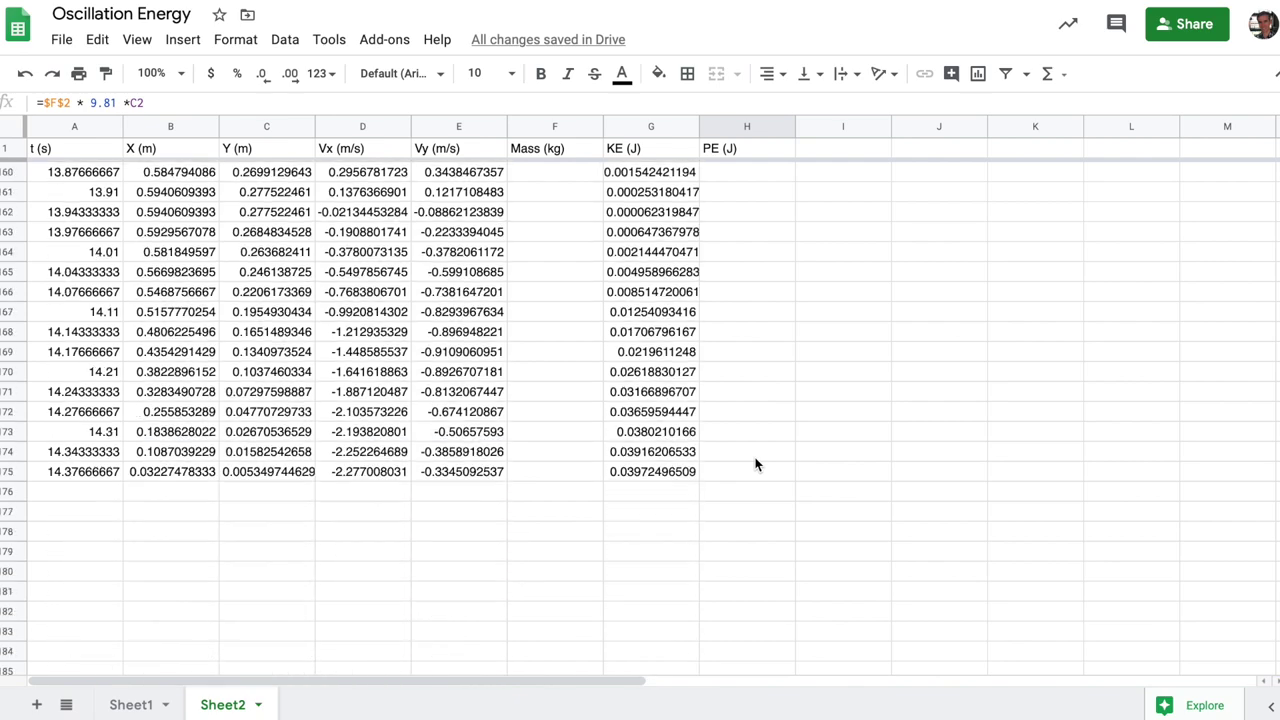
left_click(740, 373, "shift")
key("ctrl+d")
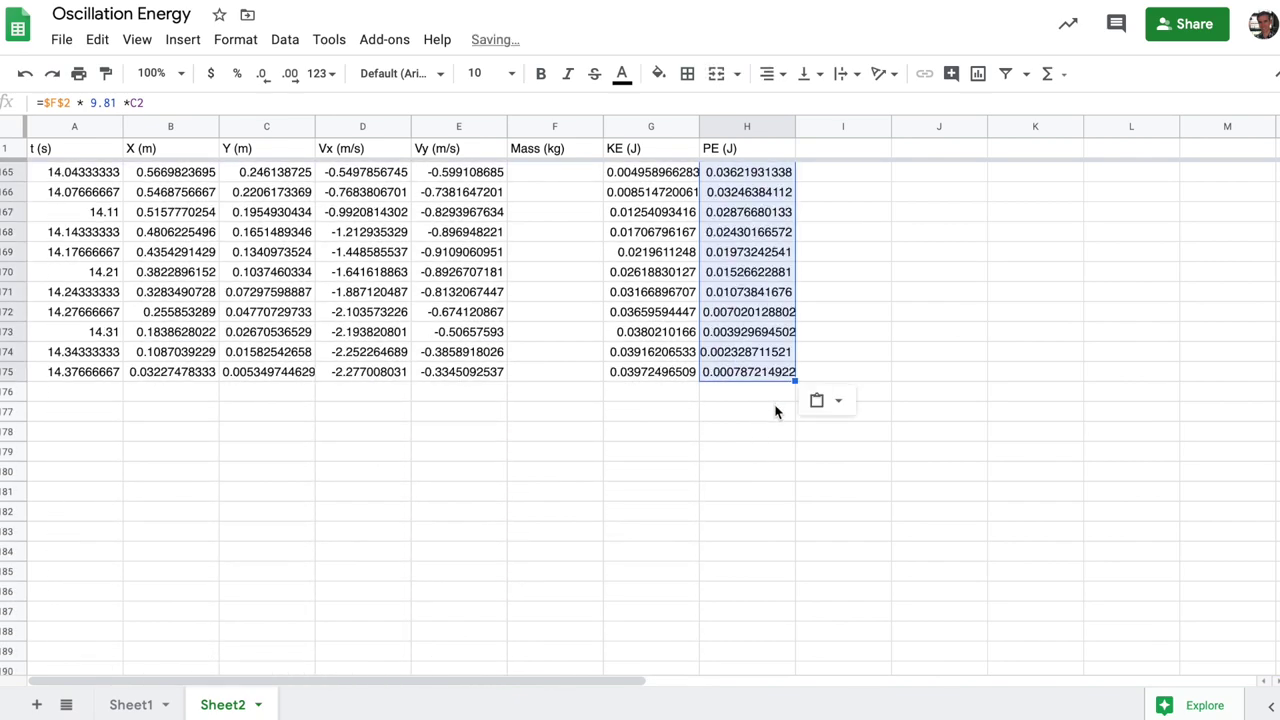
scroll(778, 410, "up", 20)
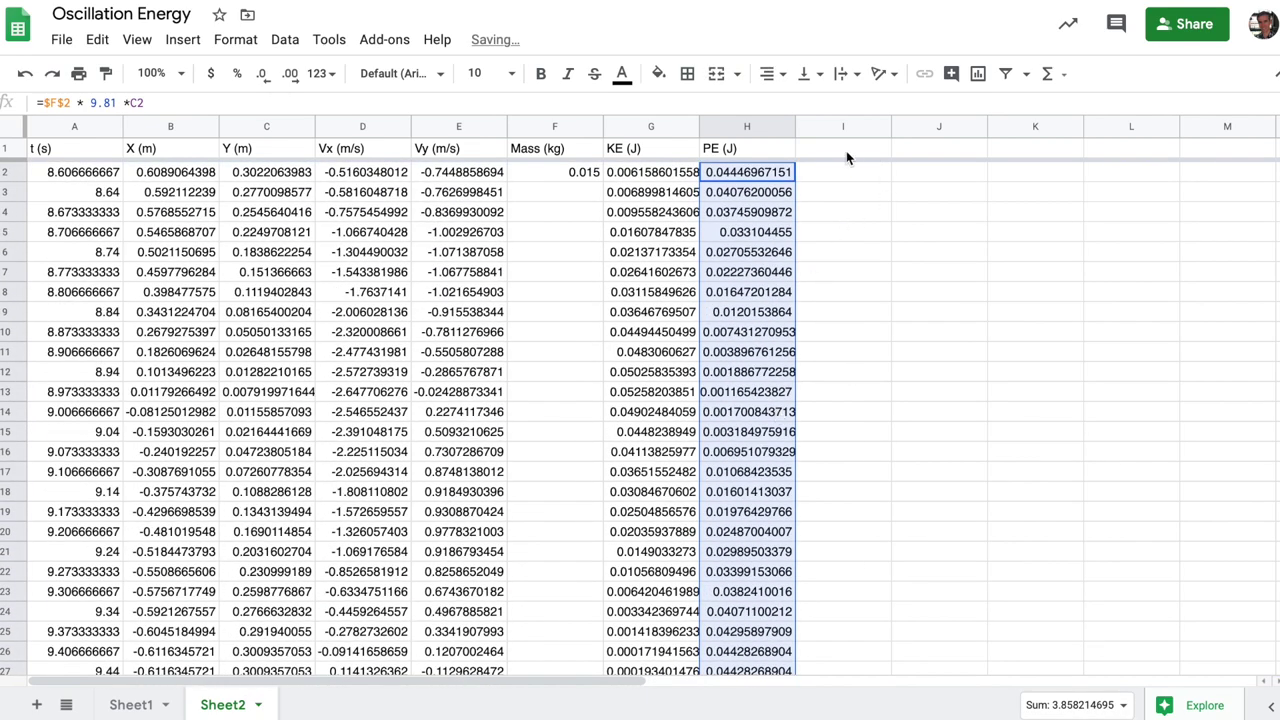
Add the E (J) header in I1 and enter =G2+H2 in I2
left_click(846, 149)
type("E (H)")
key("BackSpace")
key("BackSpace")
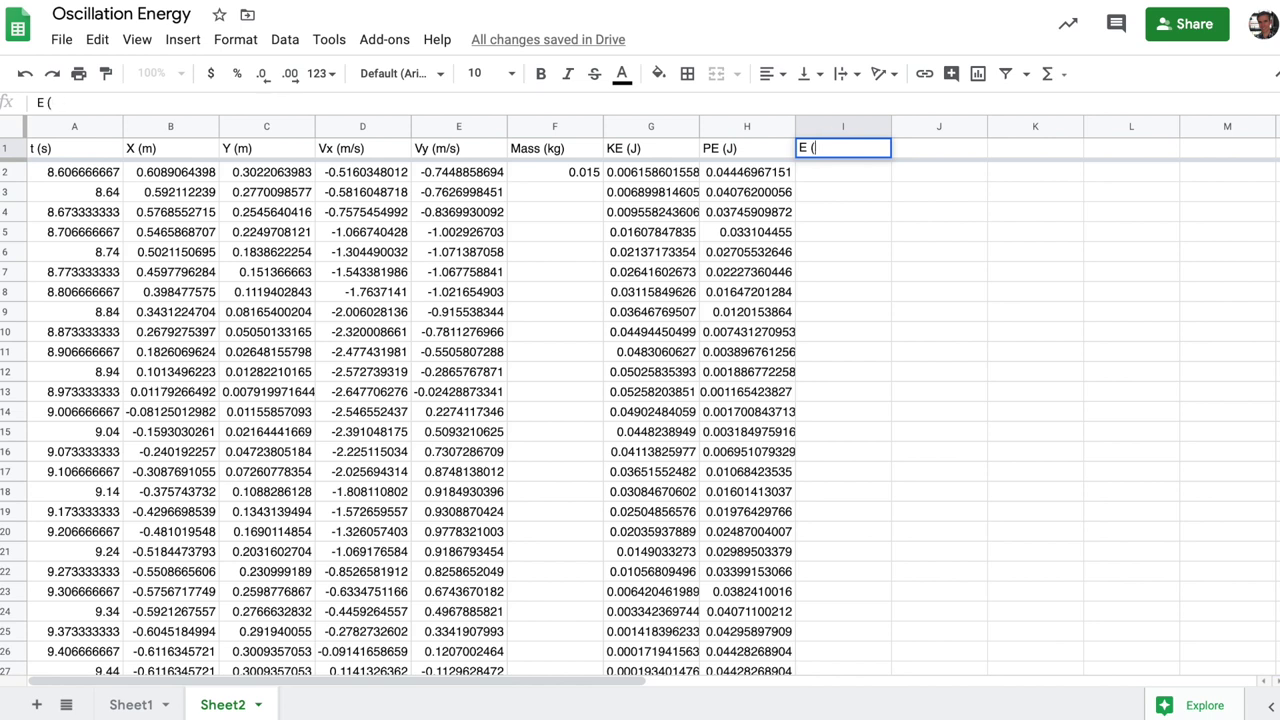
type("J)")
key("Return")
type("=")
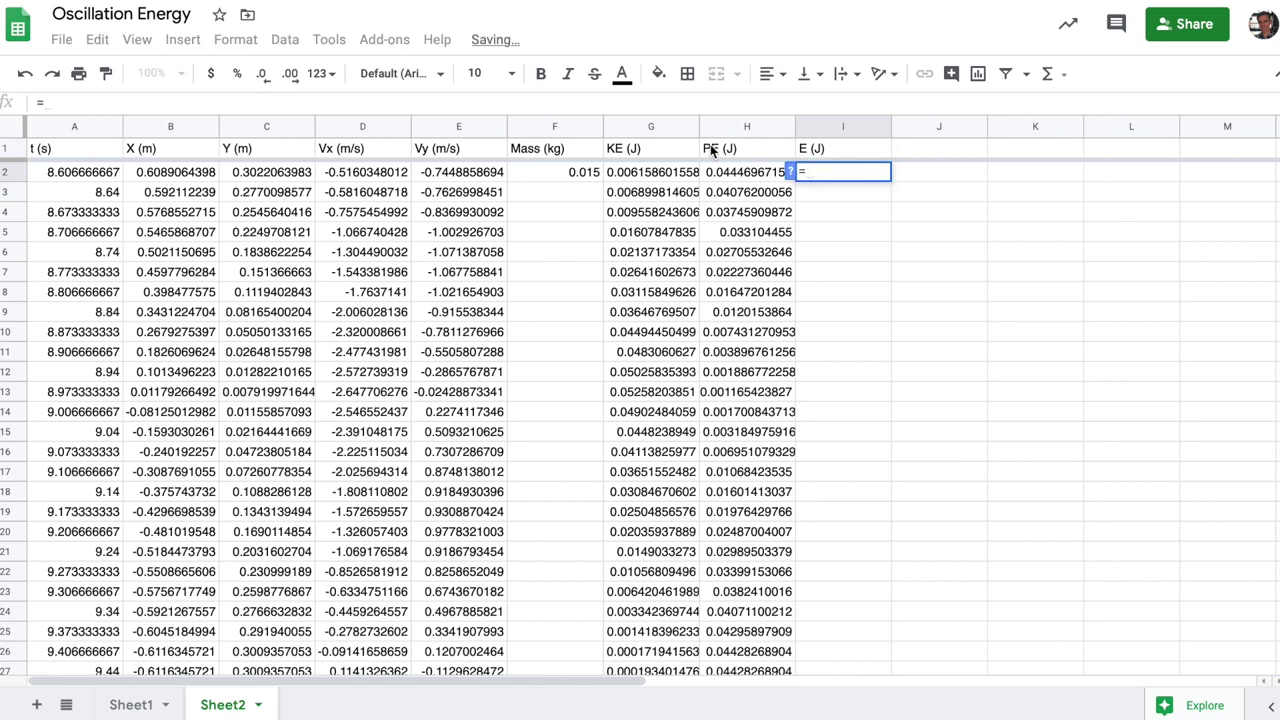
left_click(676, 170)
type("+")
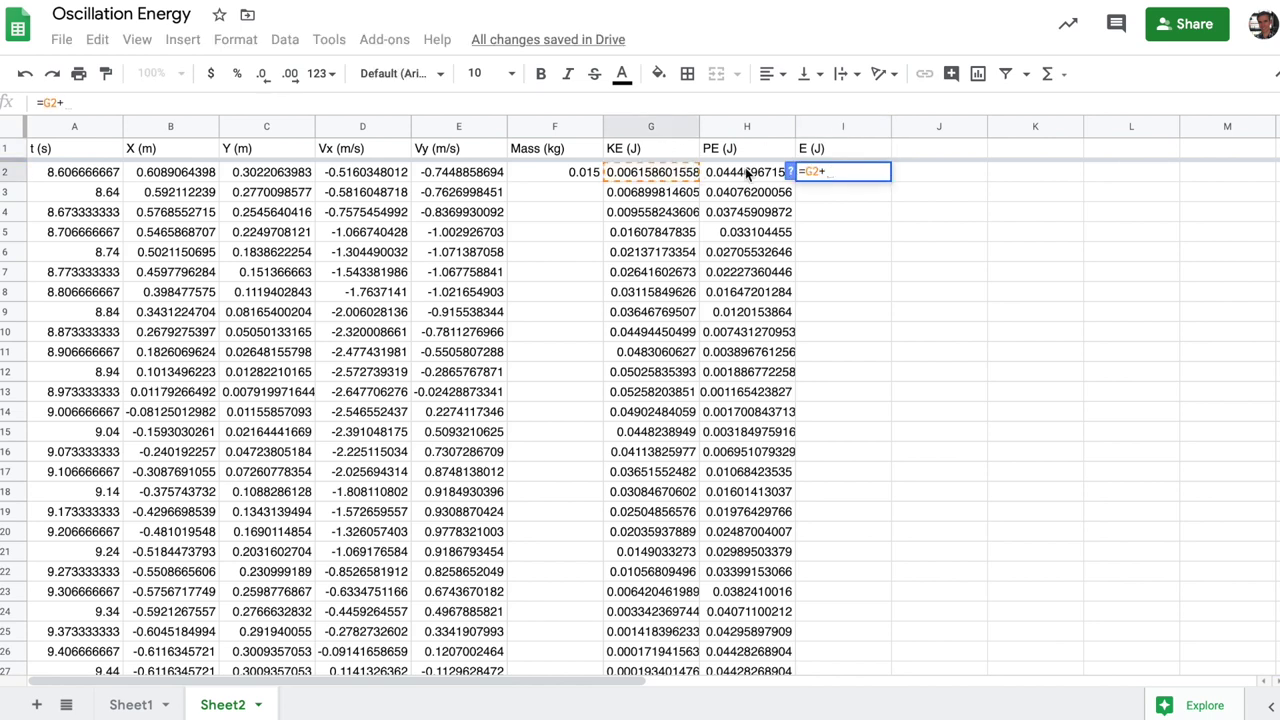
left_click(766, 174)
key("Return")
Fill the total energy formula down column I through row 175
key("Up")
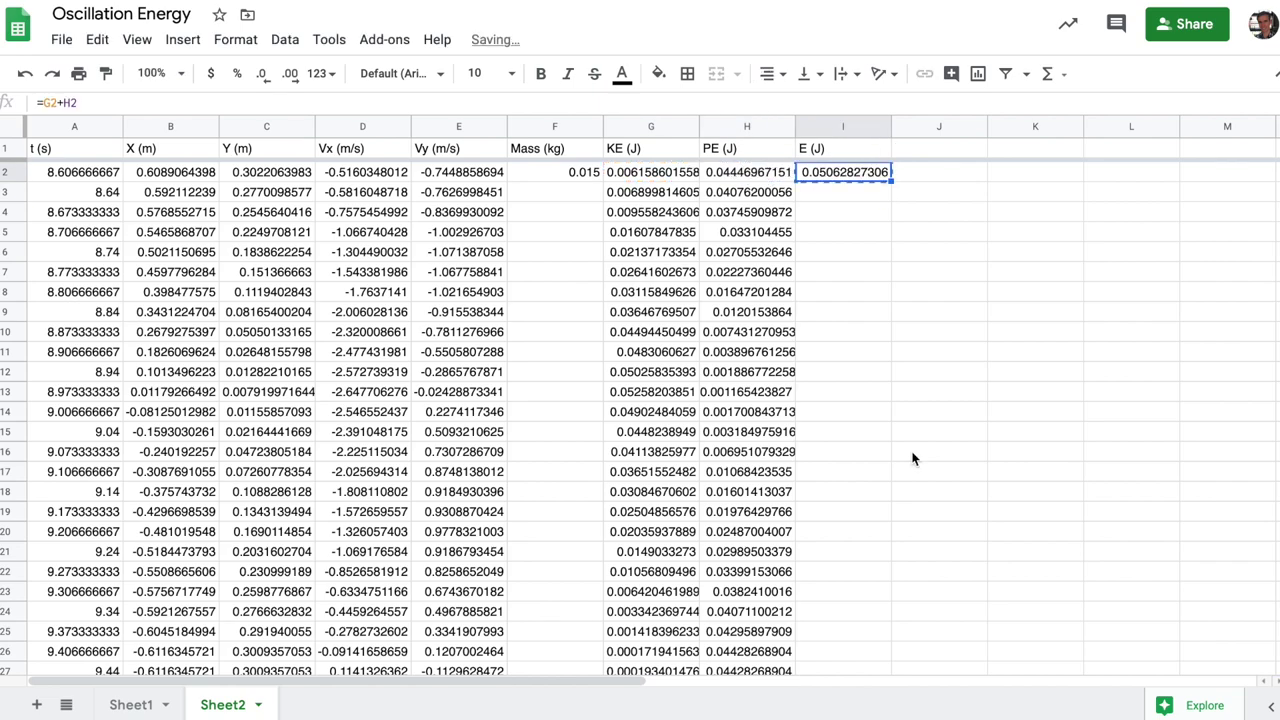
scroll(930, 520, "down", 10)
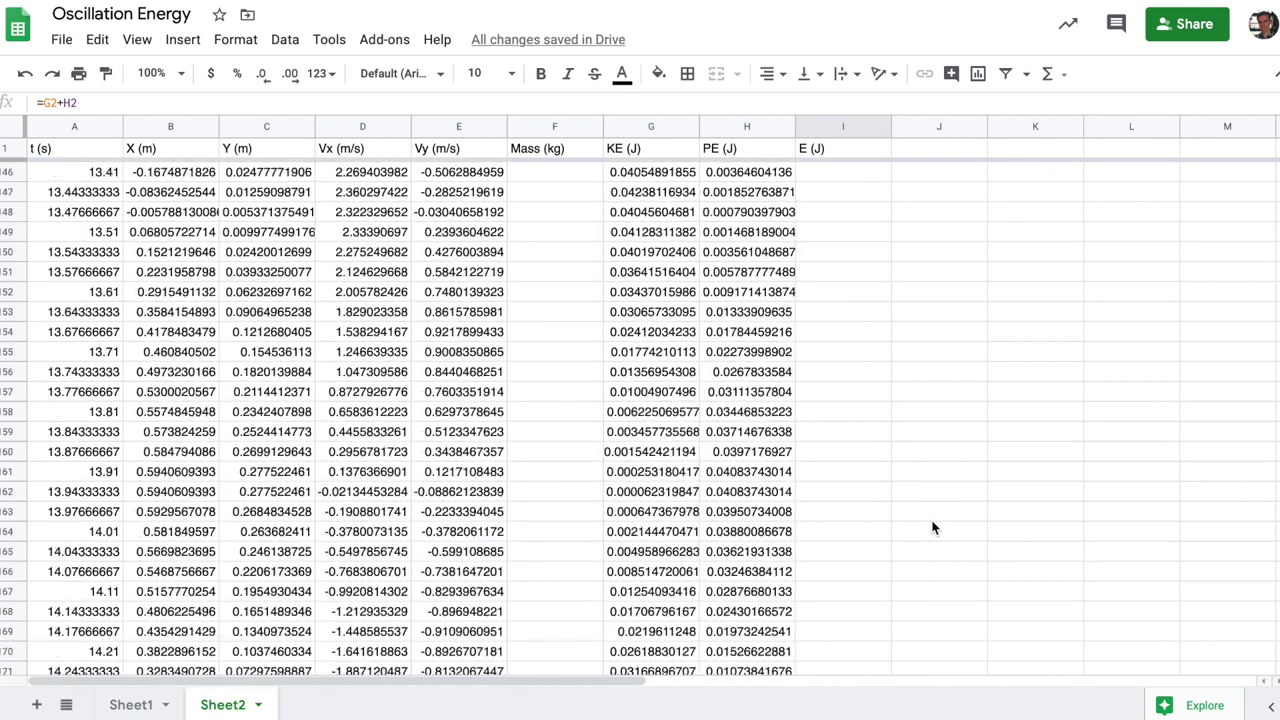
scroll(932, 528, "down", 3)
left_click(853, 491, "shift")
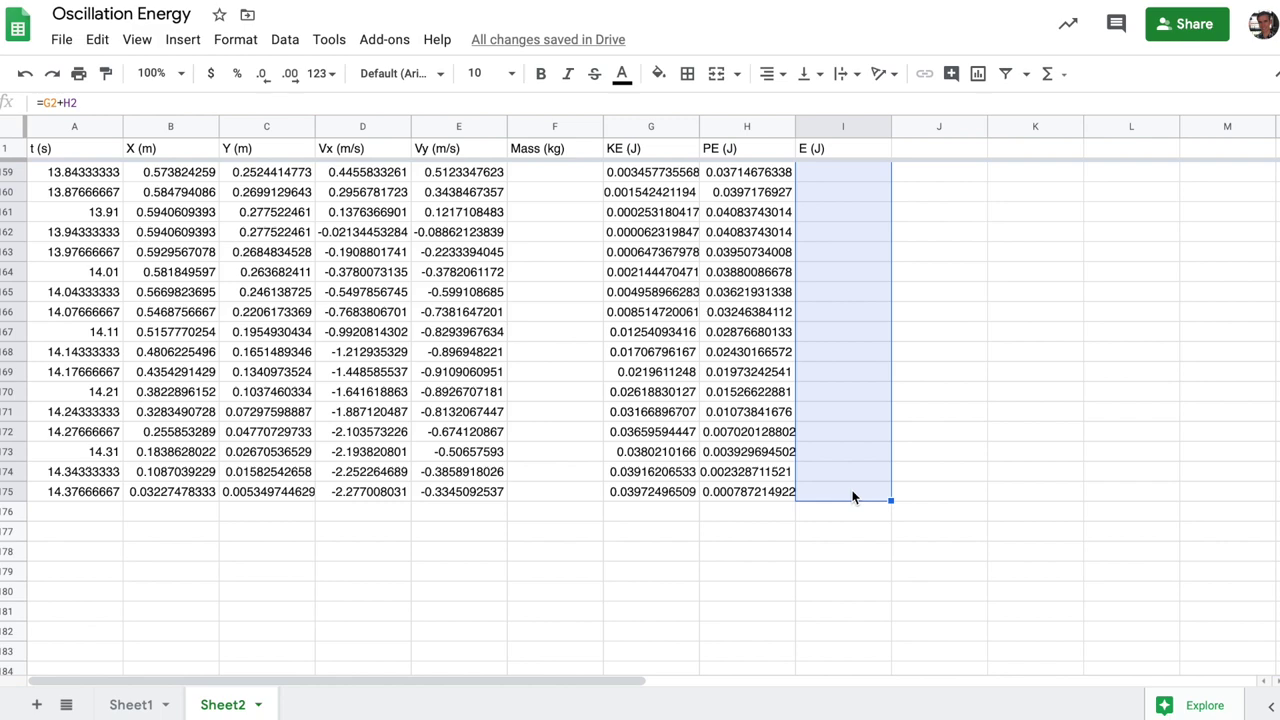
key("ctrl+d")
scroll(861, 494, "up", 13)
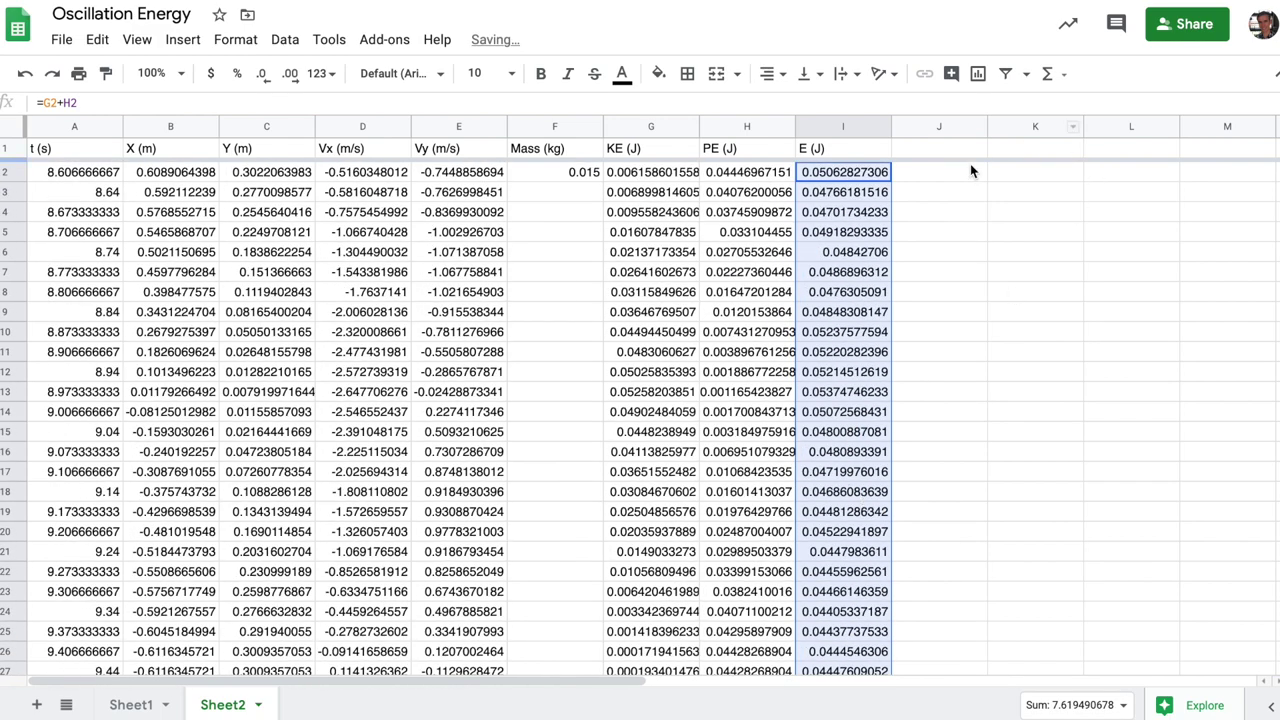
left_click(951, 173)
Select columns A, G, H and I and insert a chart from them
left_click(860, 128)
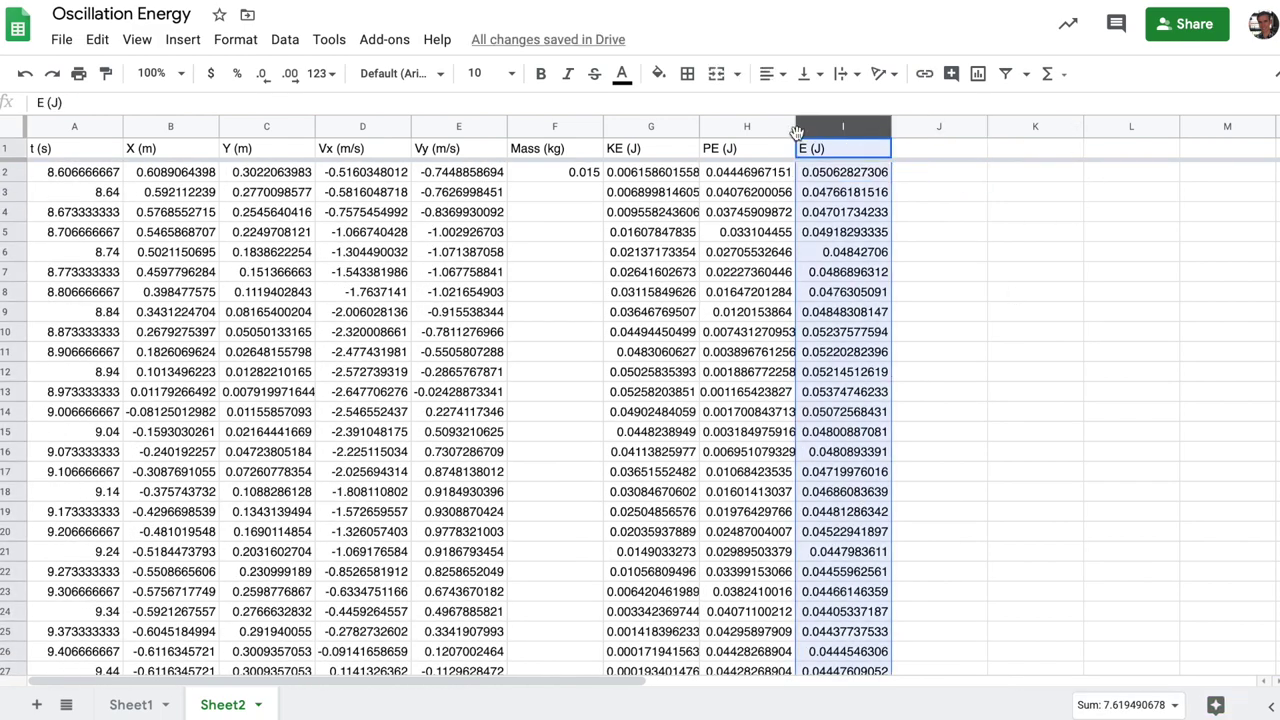
left_click(66, 126, "ctrl")
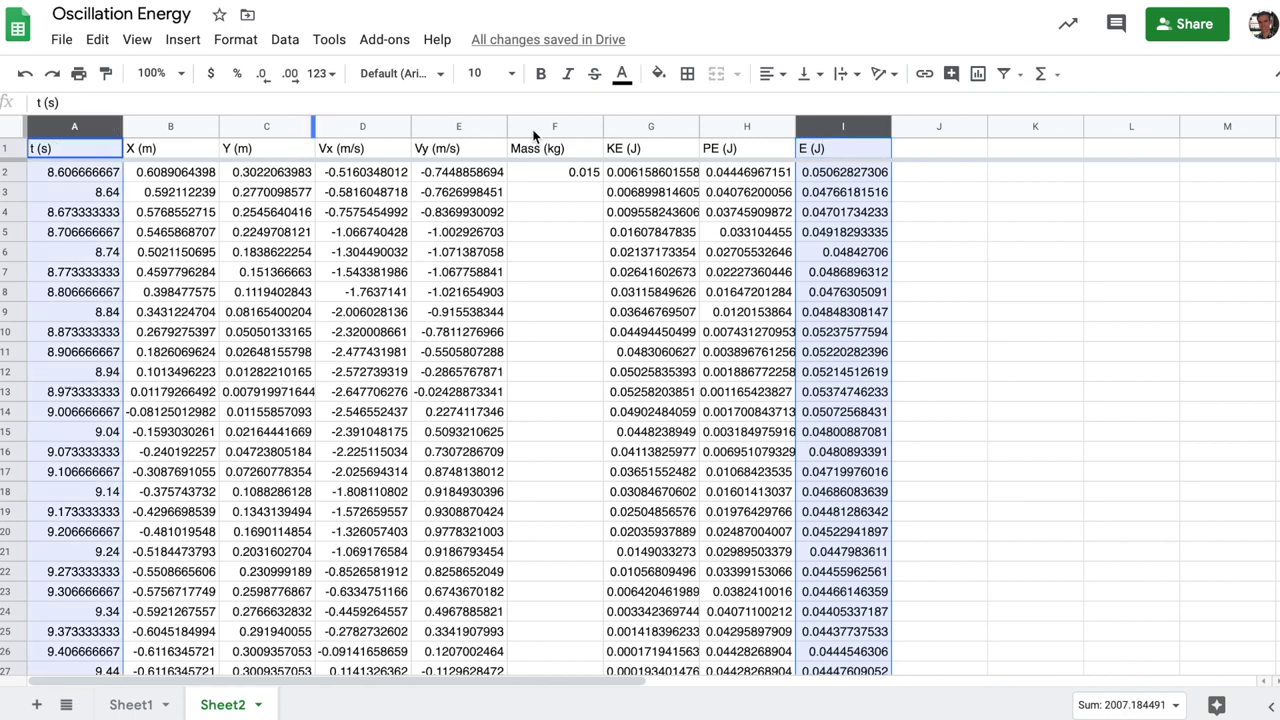
left_click(740, 127, "ctrl")
left_click(651, 127, "ctrl")
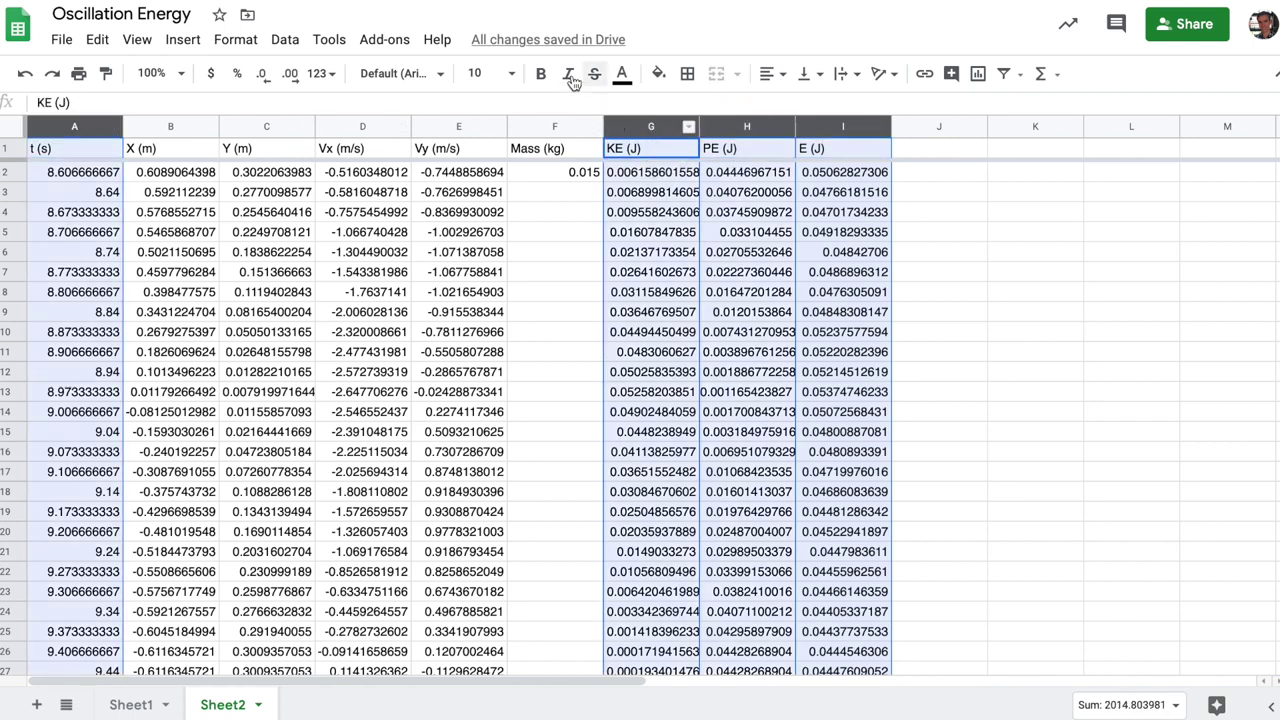
left_click(178, 40)
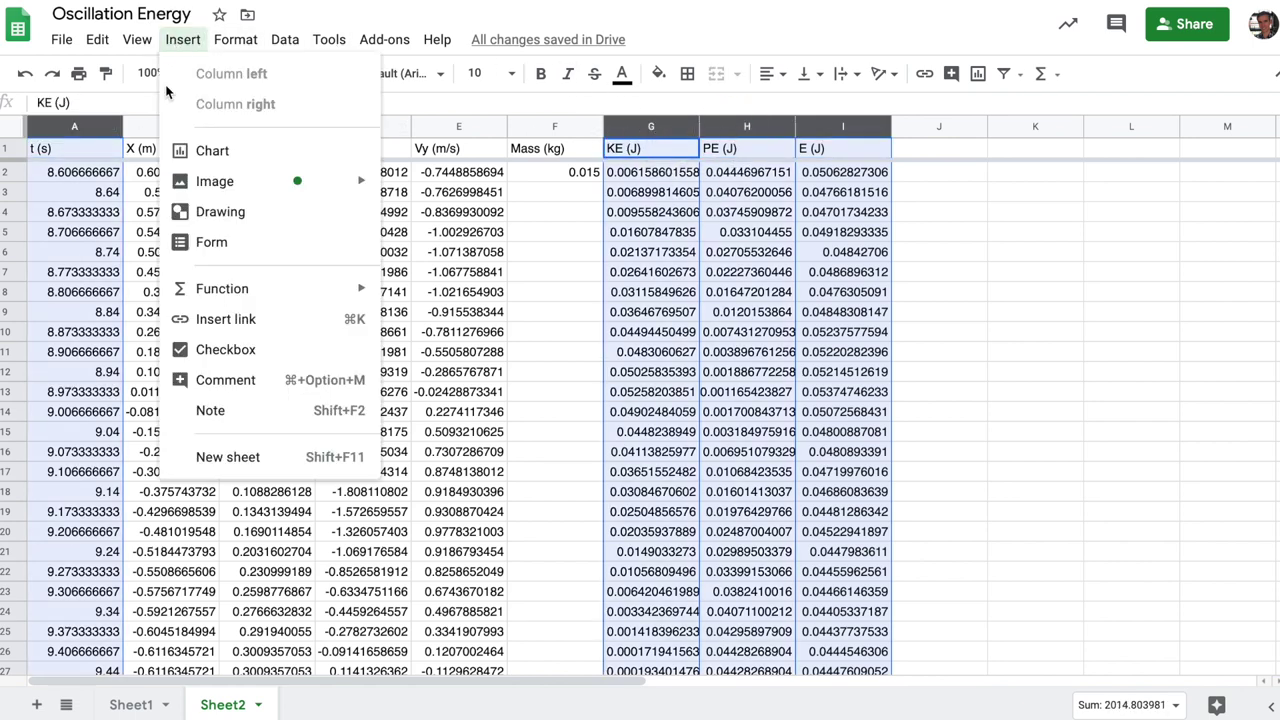
left_click(212, 152)
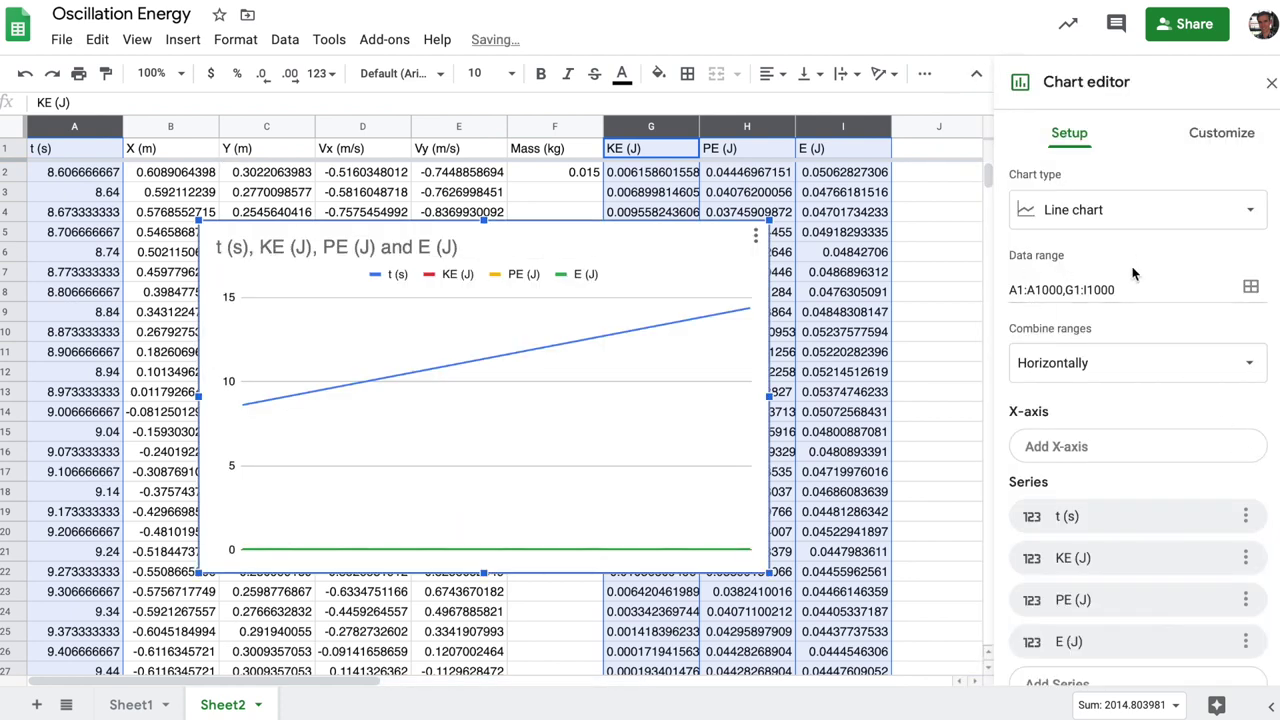
Change the chart type to Scatter chart
left_click(1118, 212)
scroll(1090, 460, "down", 10)
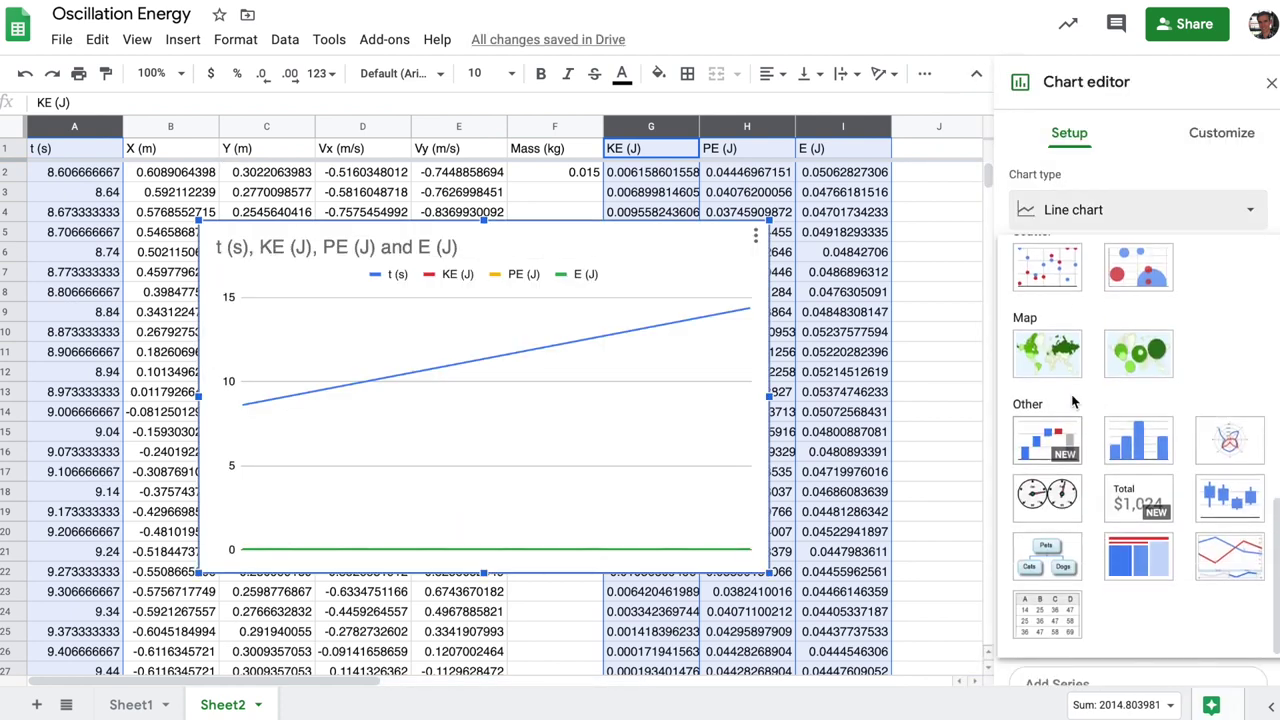
scroll(1072, 400, "up", 10)
left_click(1045, 259)
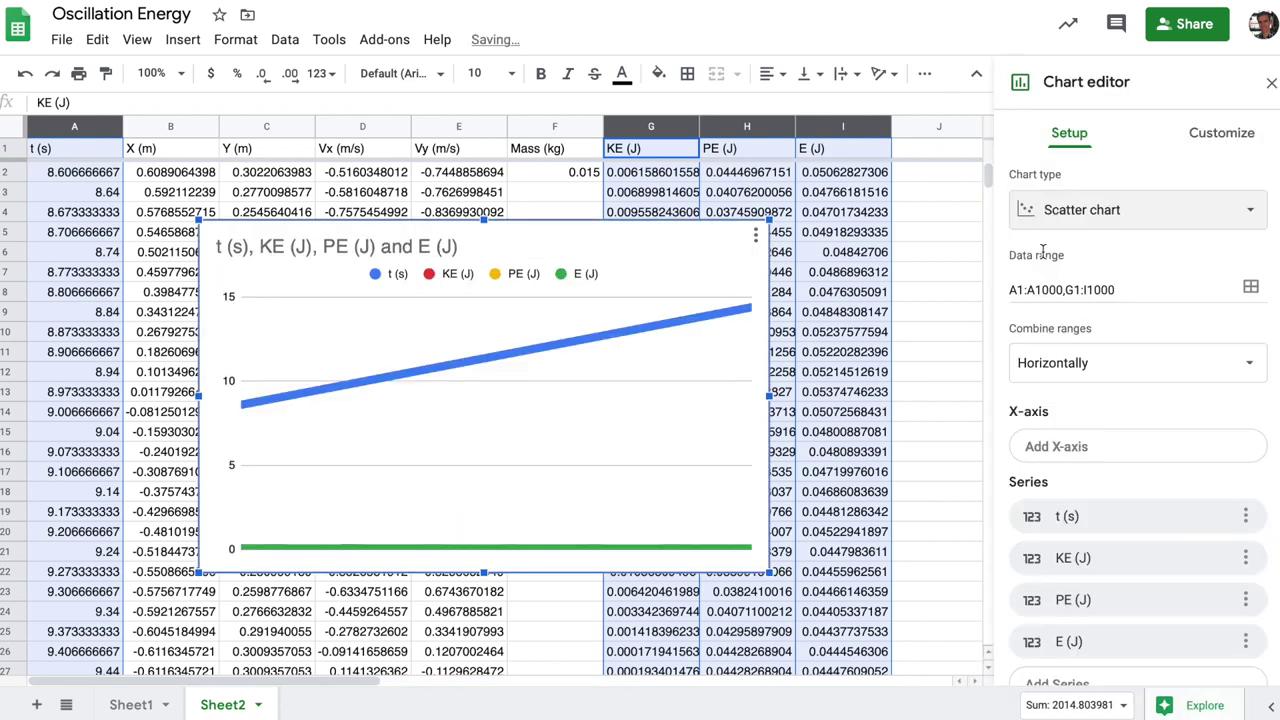
left_click(1241, 517)
Replace the t (s) data series with t (s) as the X-axis and enlarge the chart
left_click(1195, 555)
left_click(1213, 447)
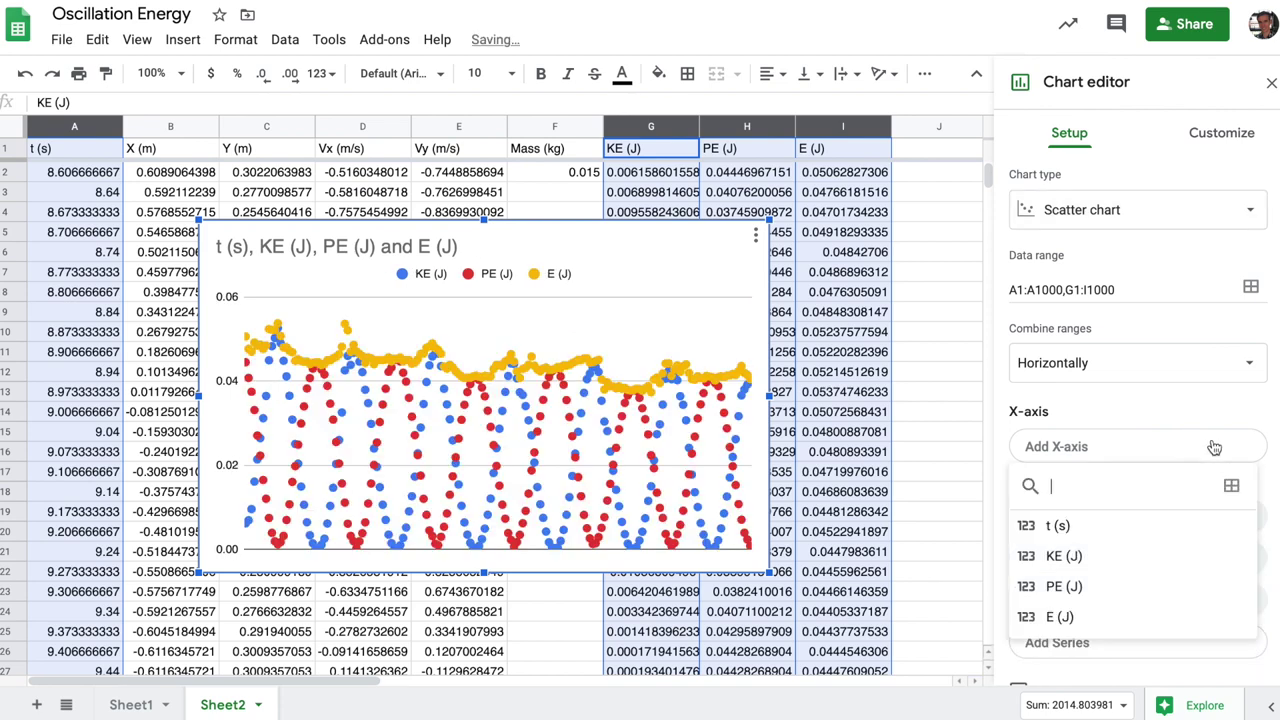
left_click(1105, 525)
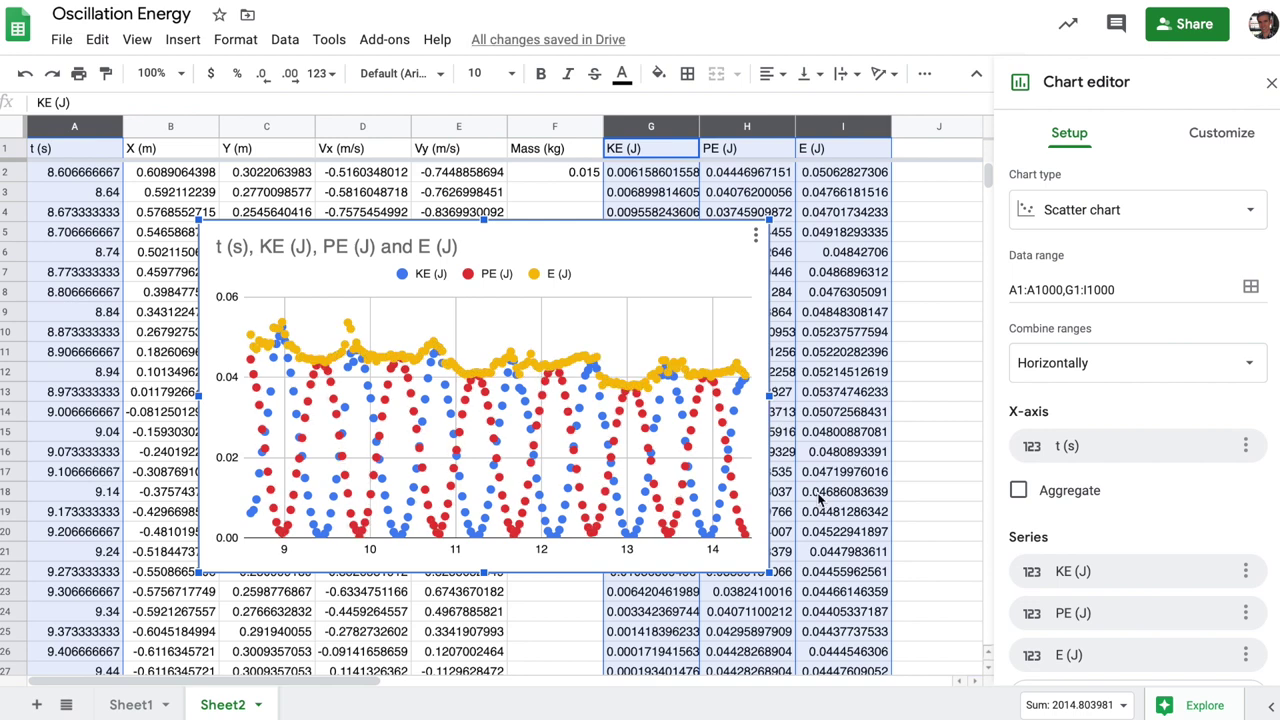
left_click_drag(768, 572, 867, 633)
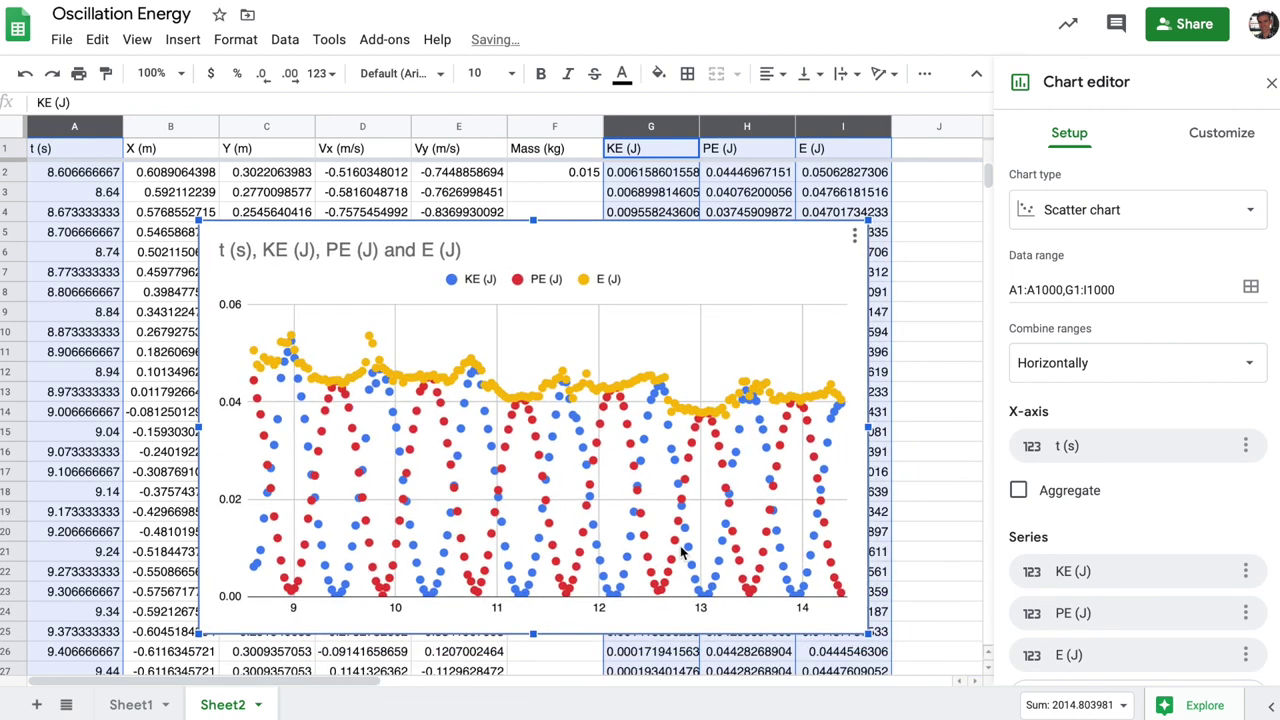